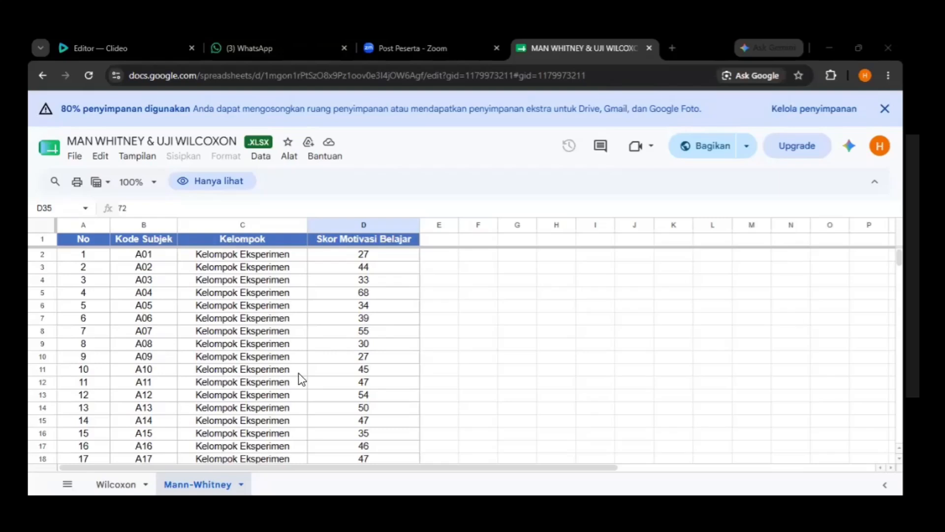
- Examine the Mann-Whitney sheet's layout, checking the Kelompok and Skor Motivasi Belajar column headers
scroll(265, 241, "down", 4)
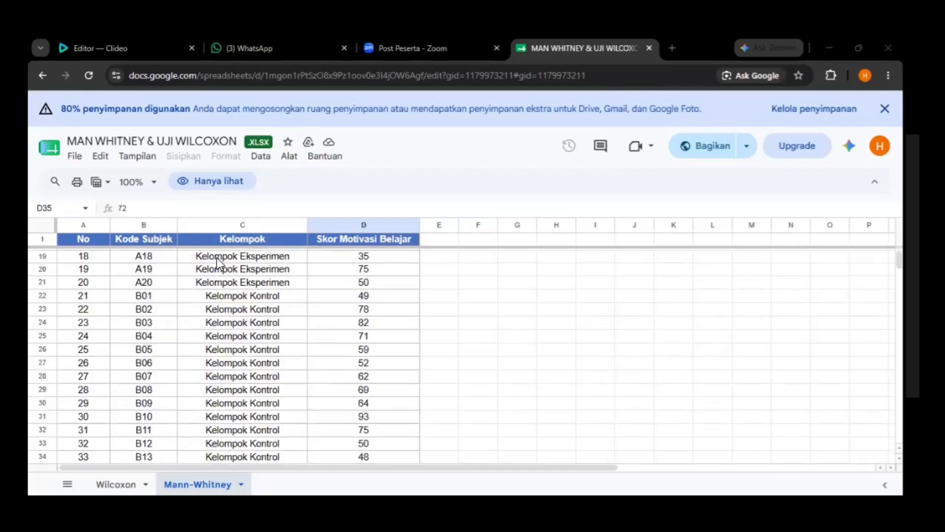
scroll(353, 255, "up", 5)
scroll(363, 258, "down", 1)
scroll(354, 248, "up", 1)
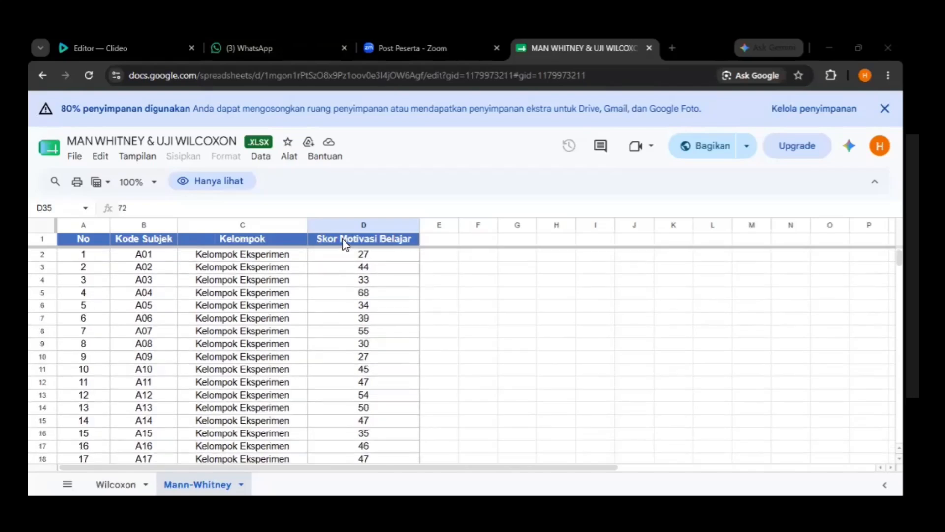
scroll(329, 391, "down", 2)
scroll(333, 392, "up", 2)
left_click(282, 240)
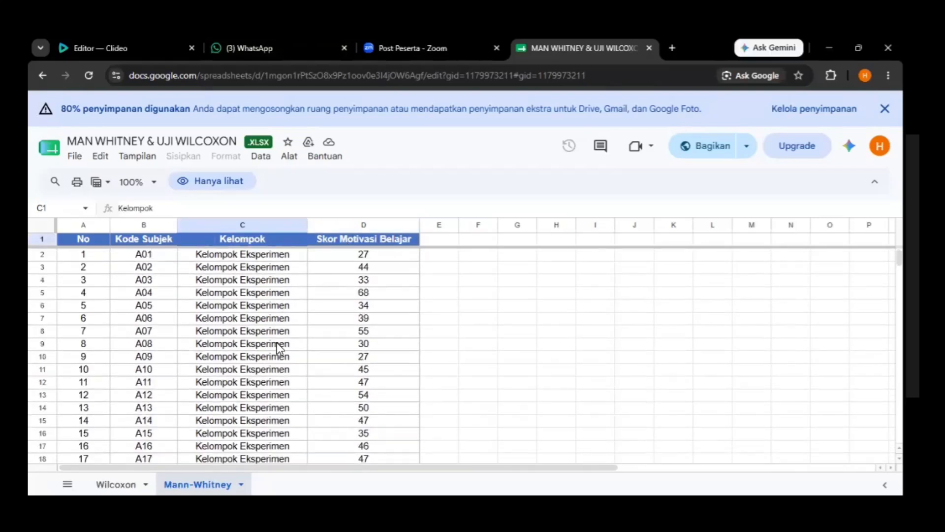
key("Right")
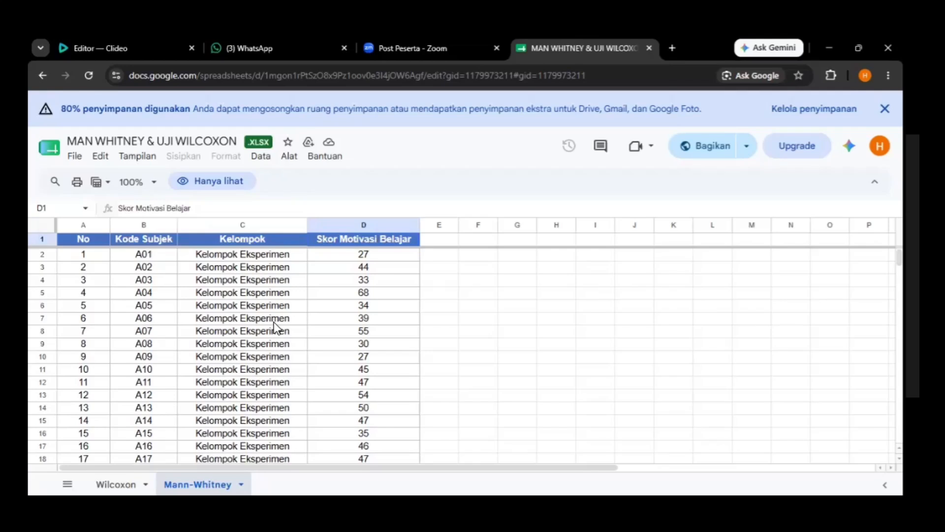
- Look through the Kelompok Eksperimen rows down to where the Kelompok Kontrol rows begin
scroll(281, 310, "down", 7)
scroll(273, 340, "up", 7)
key("Down")
key("Down")
key("Left")
scroll(266, 340, "down", 2)
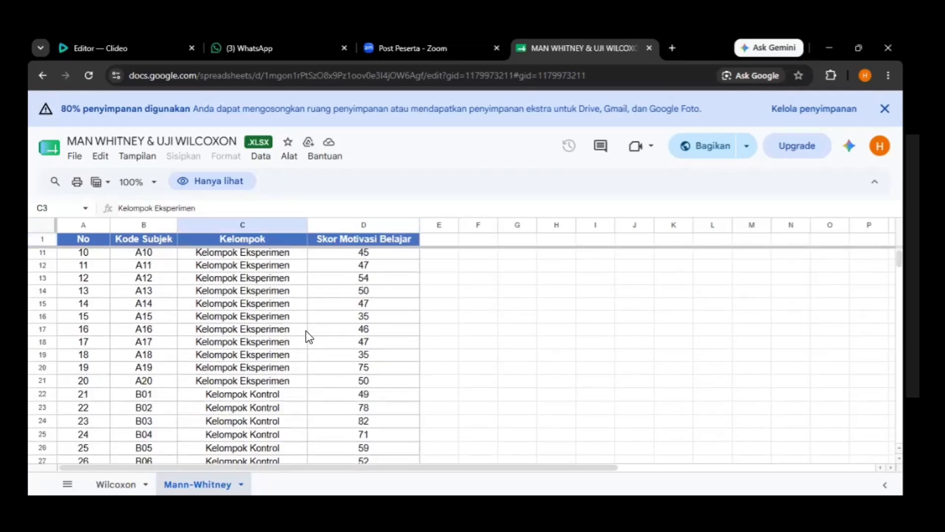
scroll(307, 335, "up", 3)
scroll(310, 365, "down", 5)
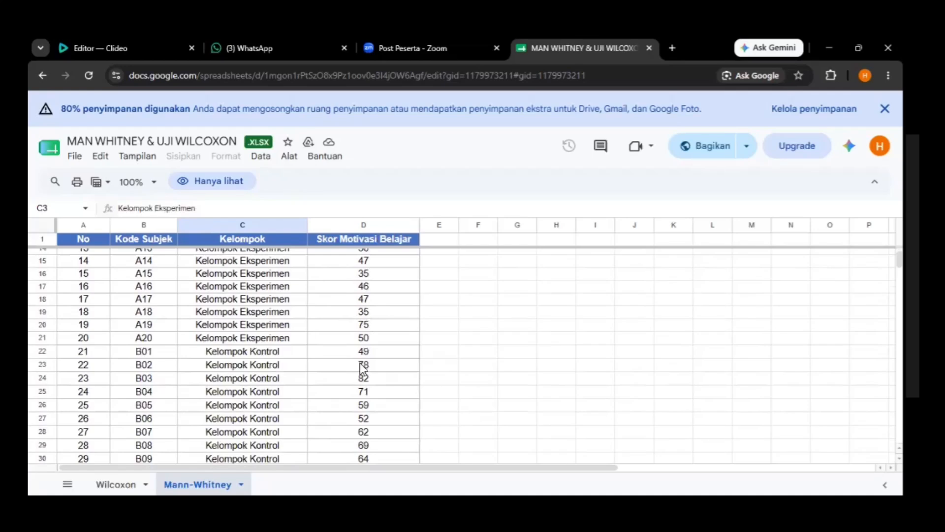
- Compare the Kelompok Eksperimen and Kelompok Kontrol rows with their motivation scores, down to the last subject
left_click(242, 286)
scroll(236, 369, "down", 2)
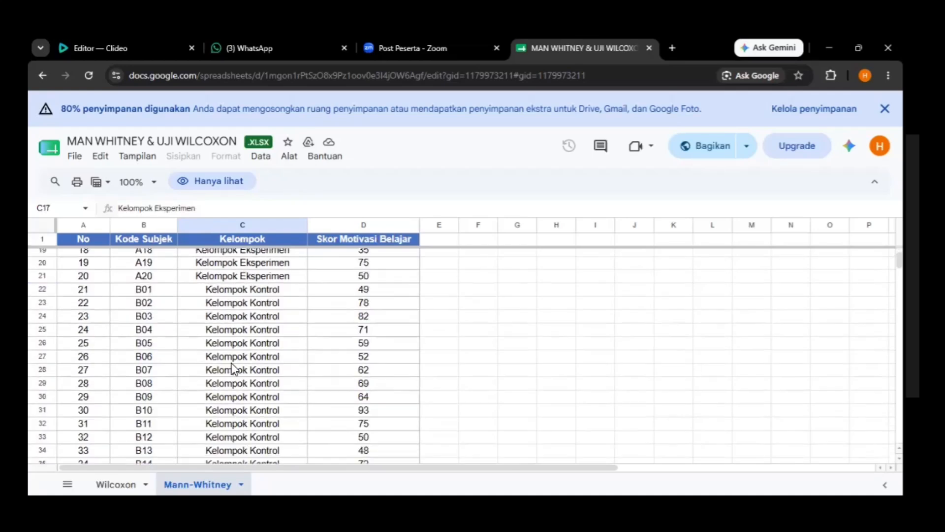
left_click(236, 343)
scroll(233, 366, "up", 1)
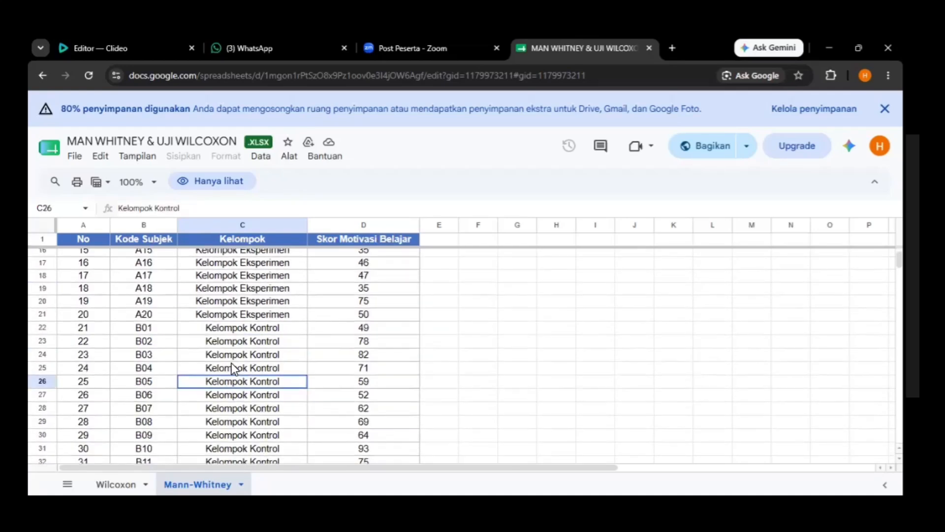
scroll(232, 365, "down", 2)
scroll(266, 354, "up", 7)
scroll(264, 344, "down", 5)
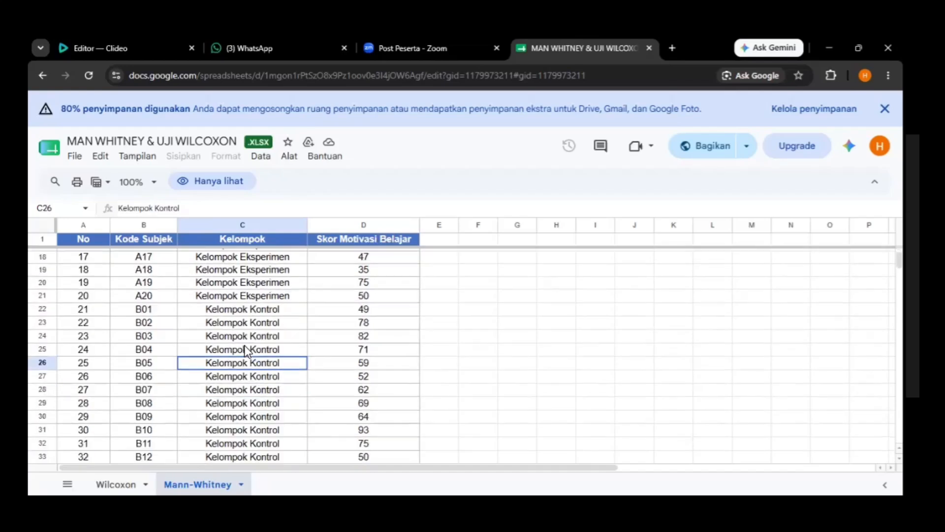
scroll(214, 335, "down", 1)
scroll(251, 340, "down", 4)
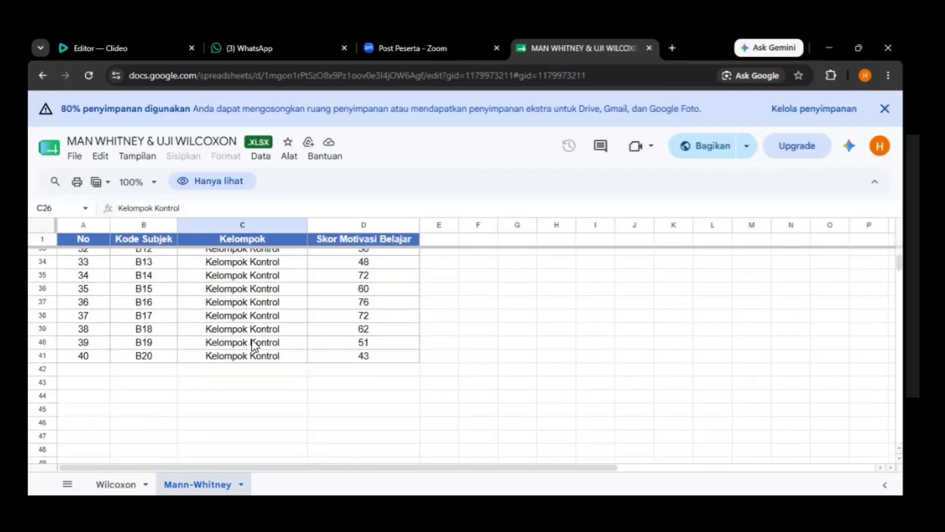
scroll(197, 268, "up", 10)
scroll(218, 262, "down", 4)
scroll(205, 258, "up", 4)
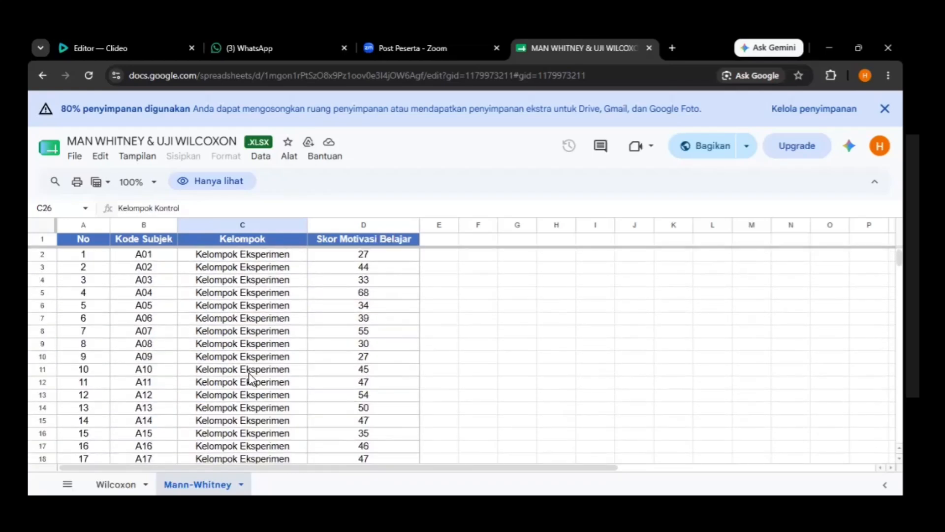
scroll(232, 293, "down", 4)
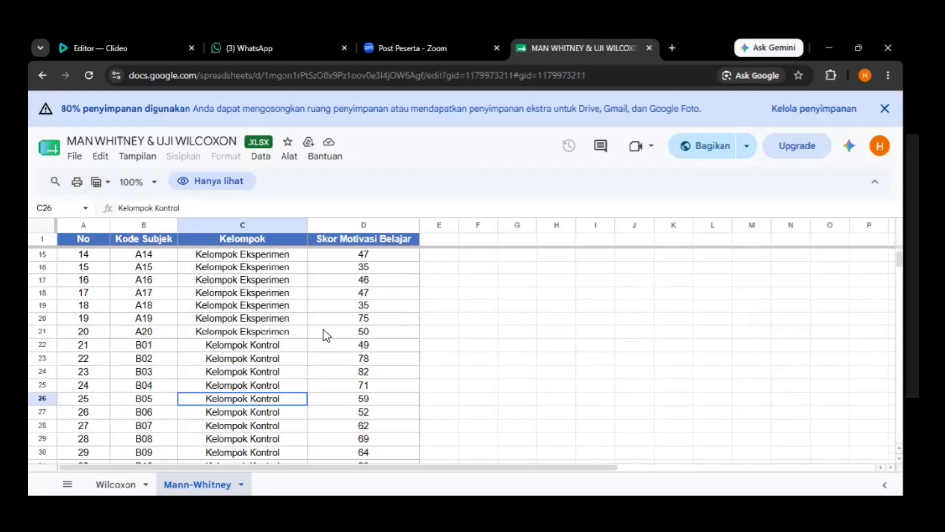
scroll(377, 342, "up", 4)
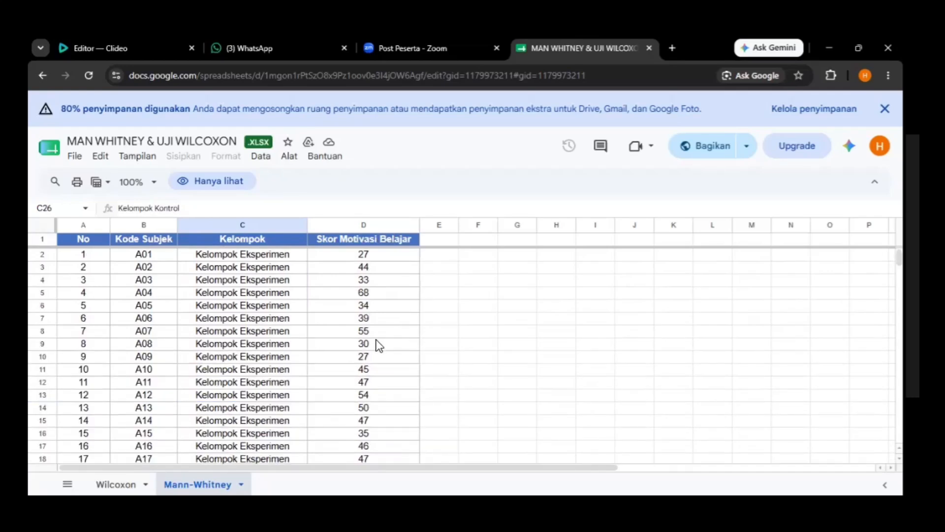
- Inspect entries of both groups in the Kelompok column, including the boundary between them at rows 21 and 22
left_click(242, 254)
scroll(253, 366, "down", 5)
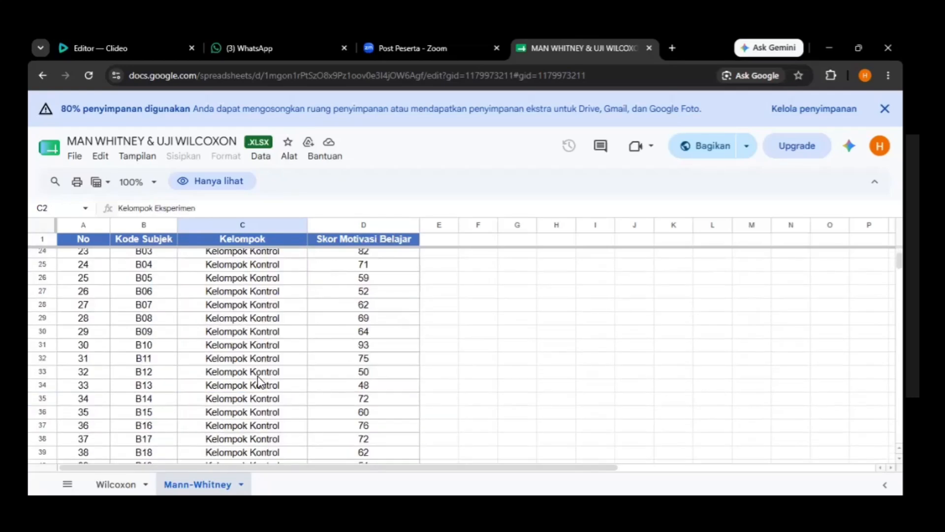
left_click(256, 292)
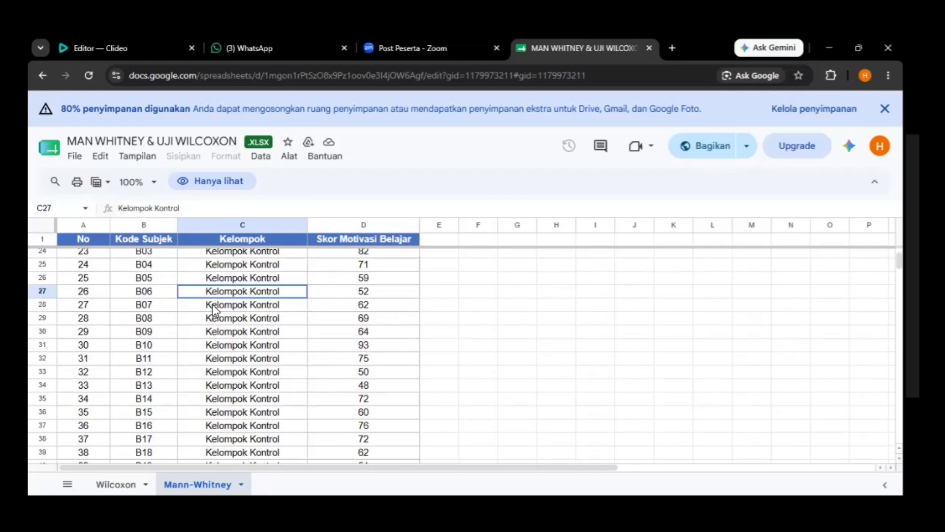
scroll(212, 305, "up", 4)
key("Up")
key("Up")
key("Up")
key("Up")
key("Up")
key("Up")
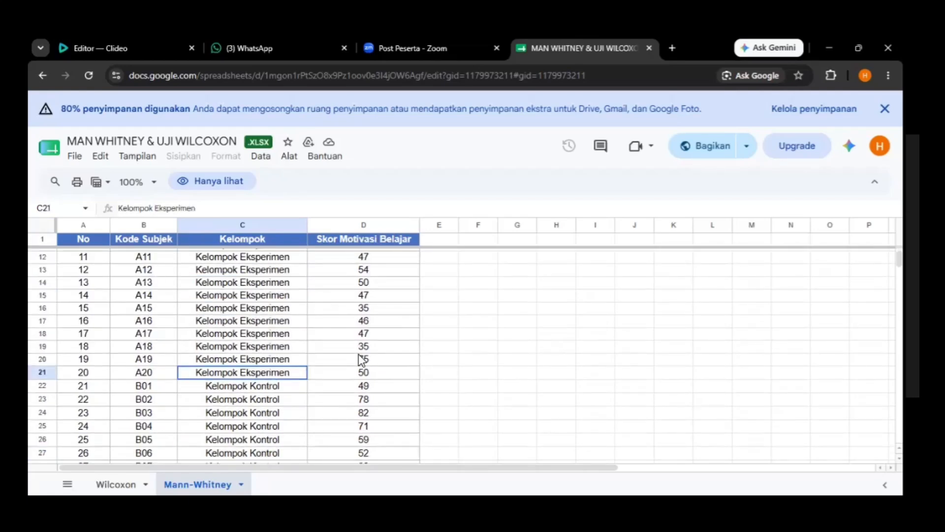
key("Down")
key("Down")
key("Down")
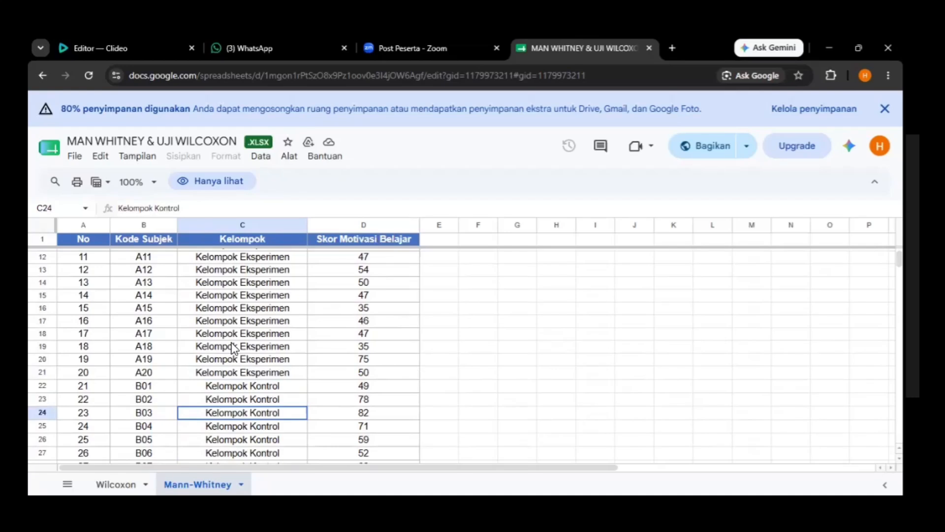
- Review the Kode Subjek column to see which subject codes belong to each group
scroll(322, 414, "up", 4)
left_click(143, 267)
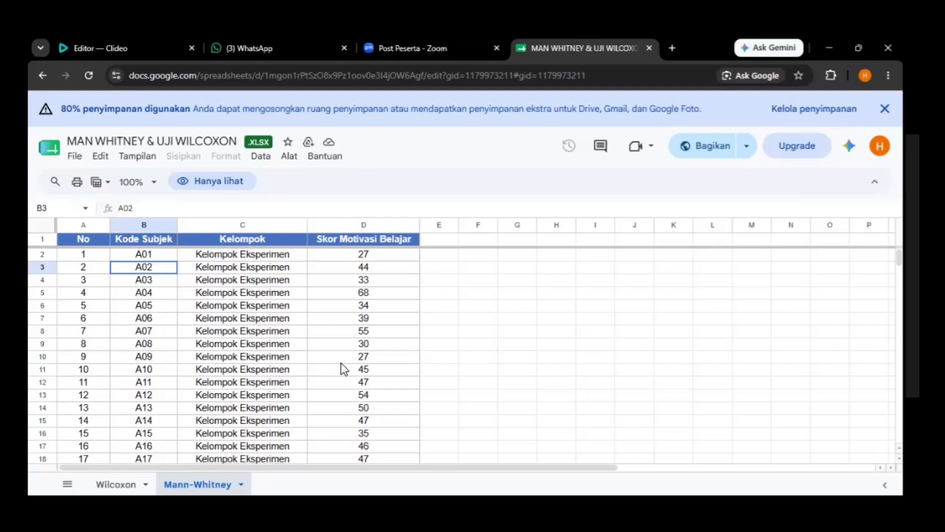
scroll(297, 313, "down", 3)
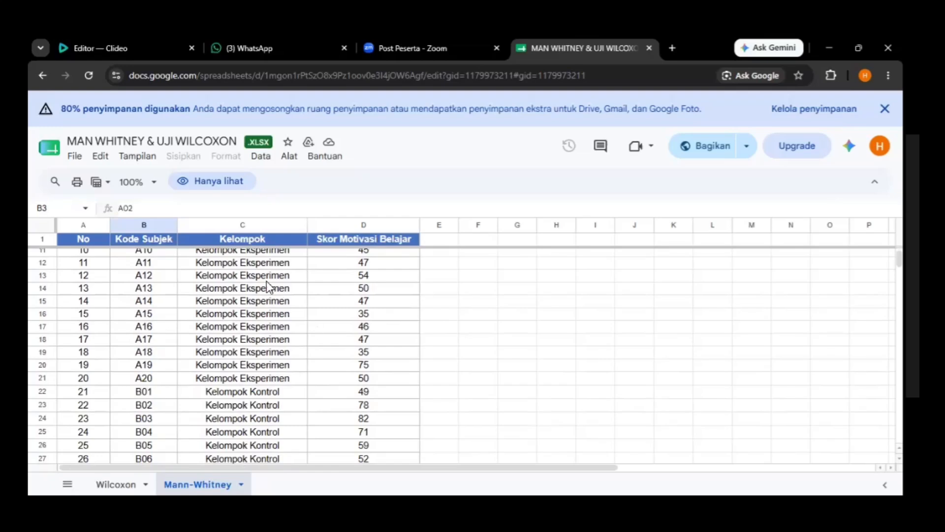
scroll(188, 293, "up", 3)
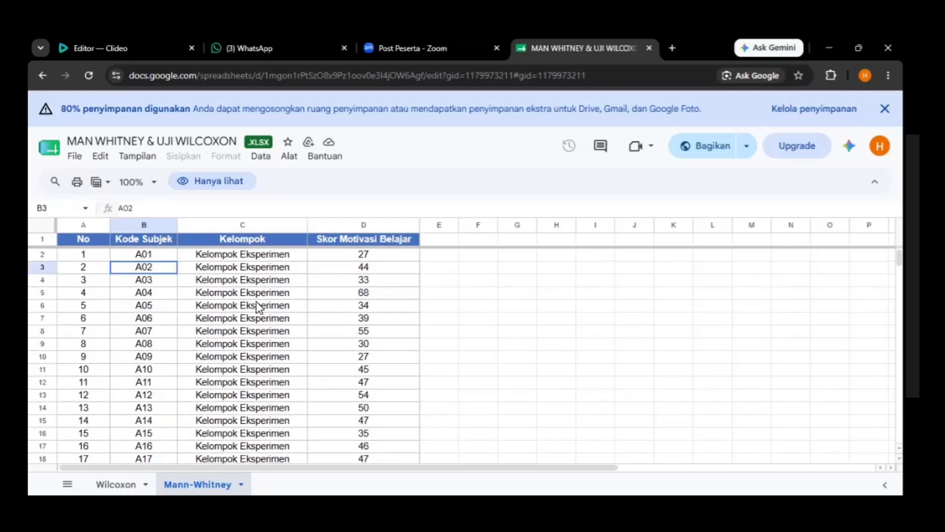
scroll(256, 301, "down", 12)
scroll(258, 344, "up", 12)
scroll(258, 345, "down", 3)
scroll(258, 344, "up", 3)
- Check the Kelompok column from C2 through the last control-group row to see how the two groups are coded
key("Right")
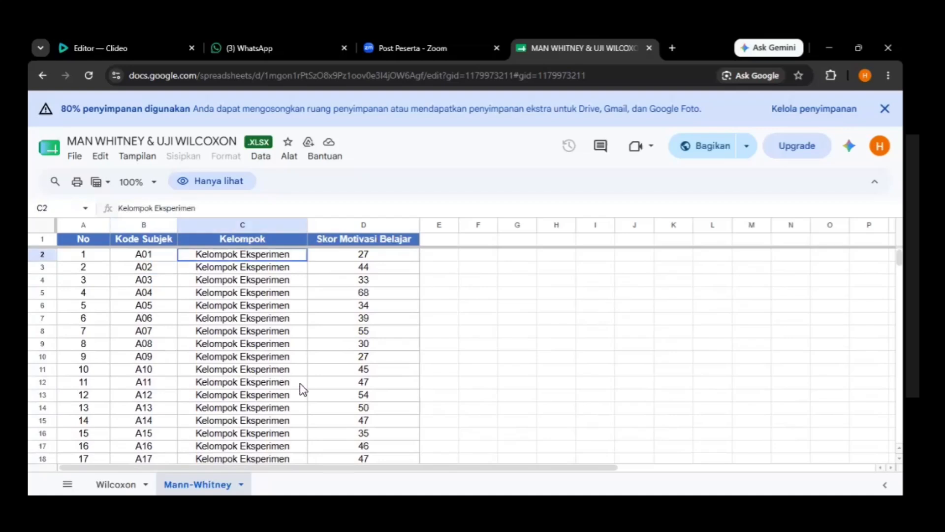
key("Down")
key("Left")
key("Right")
key("Down")
key("Down")
key("Up")
key("Up")
key("Up")
key("Up")
scroll(285, 315, "down", 6)
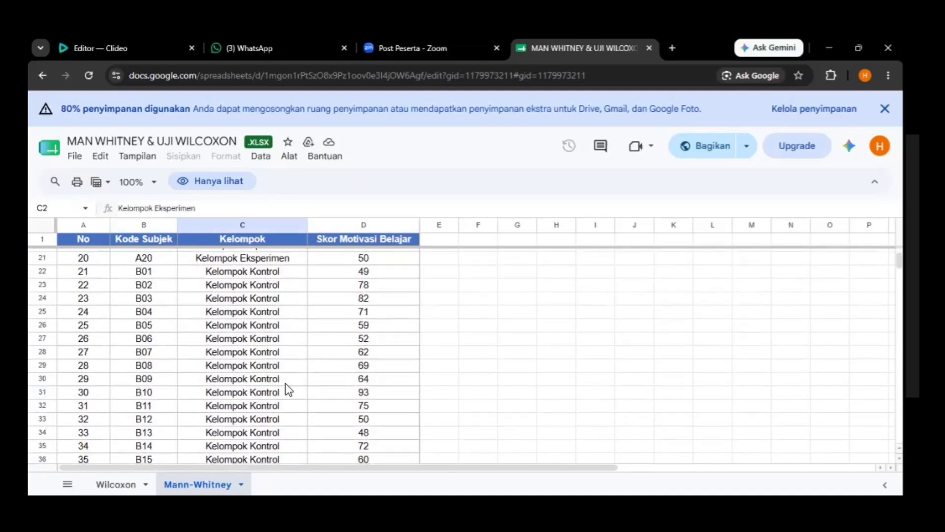
scroll(286, 384, "down", 4)
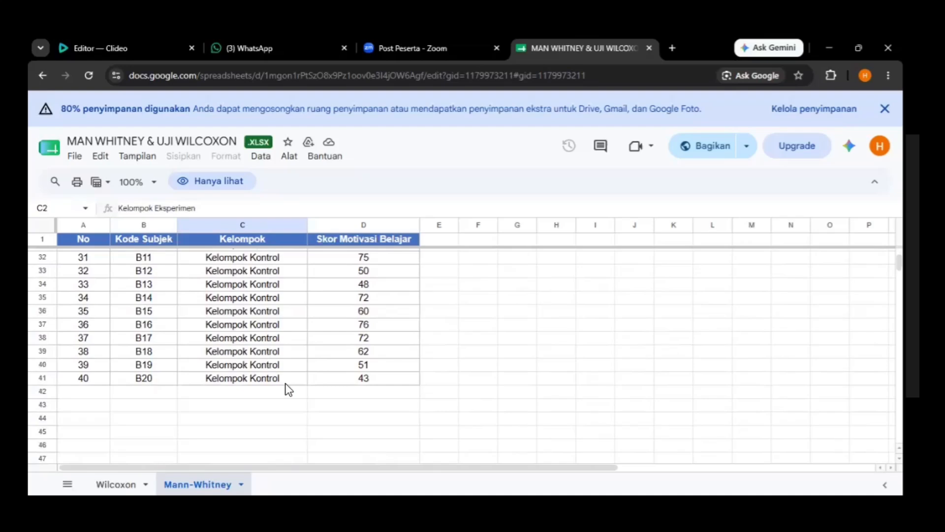
scroll(298, 342, "up", 10)
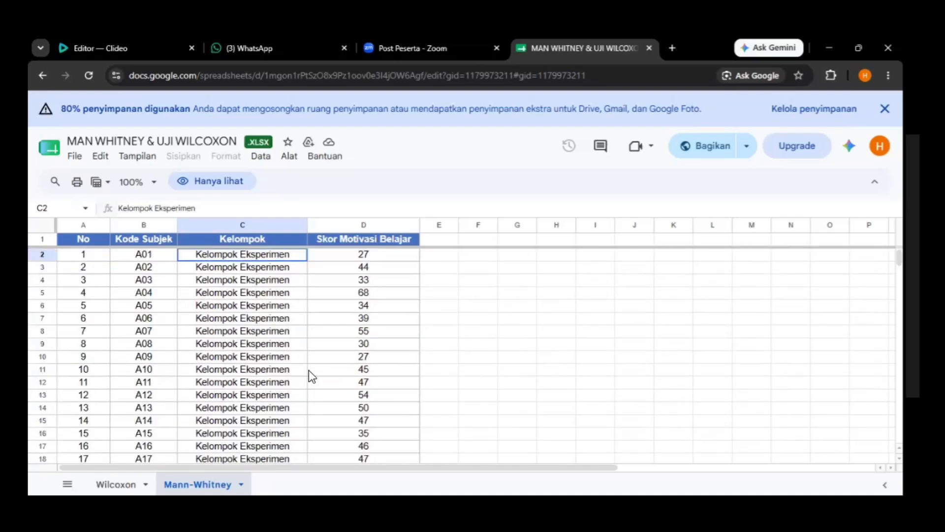
scroll(312, 389, "down", 5)
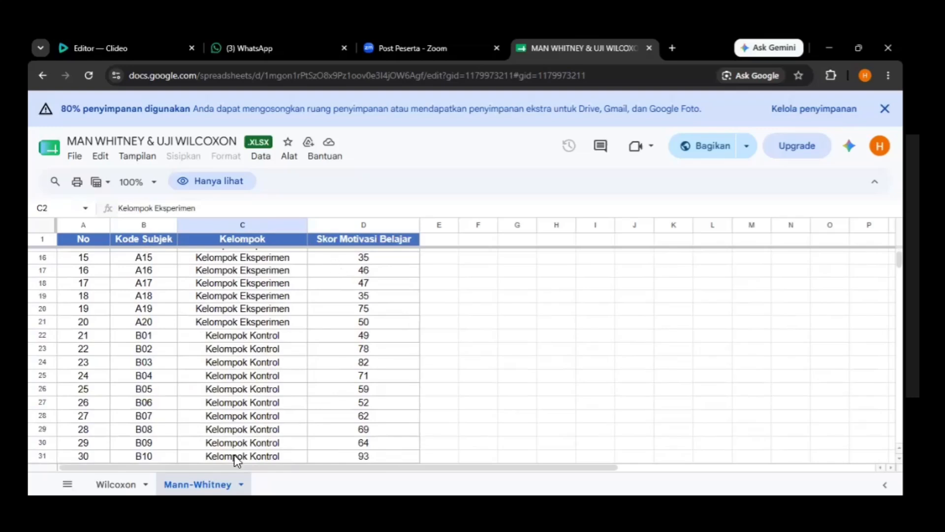
scroll(317, 420, "up", 5)
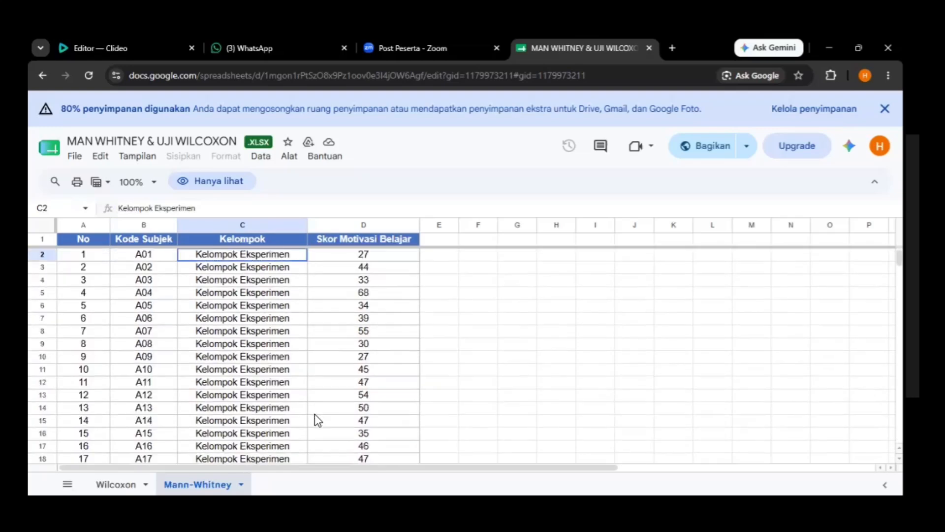
- Review the Skor Motivasi Belajar column for subjects in both groups
key("Right")
key("Down")
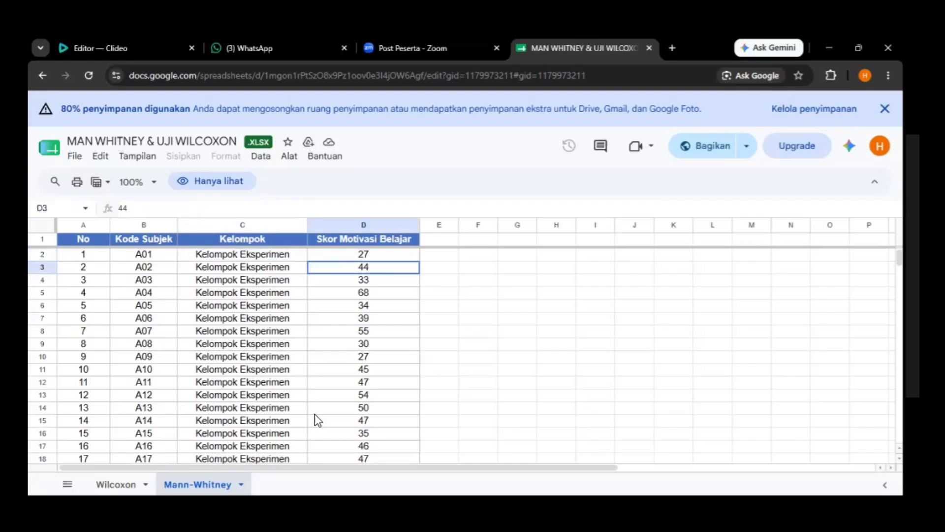
scroll(318, 420, "down", 3)
scroll(317, 420, "up", 3)
scroll(284, 445, "down", 1)
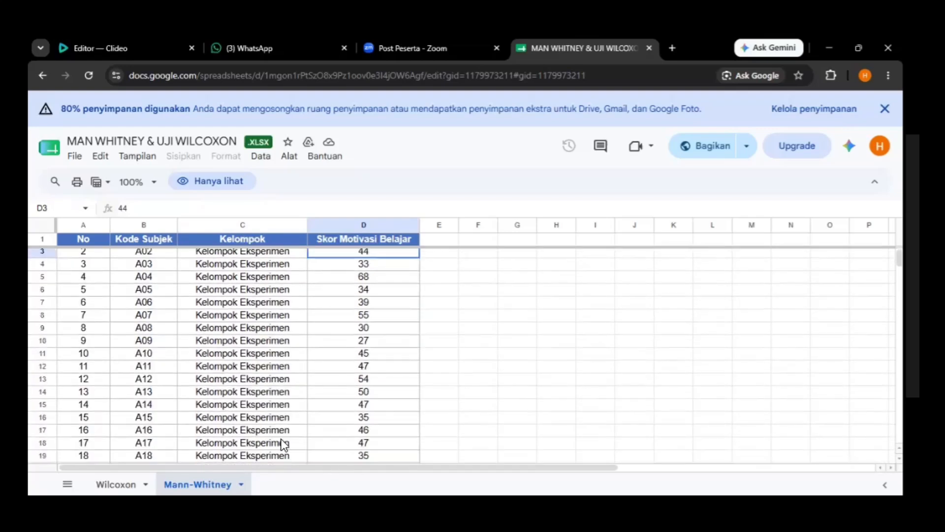
scroll(321, 438, "down", 10)
scroll(320, 439, "up", 10)
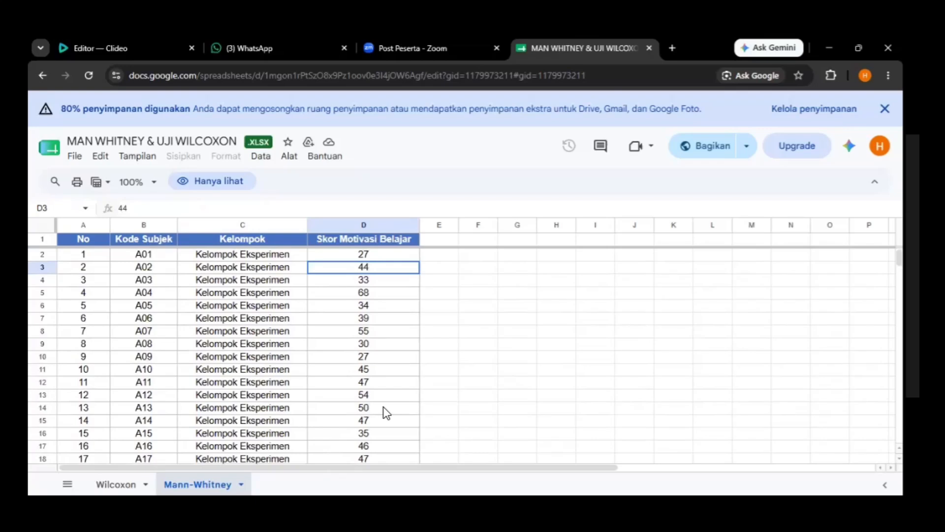
- Highlight the motivation scores in range D2:D42 for inspection, and clear the selection
left_click_drag(364, 254, 365, 455)
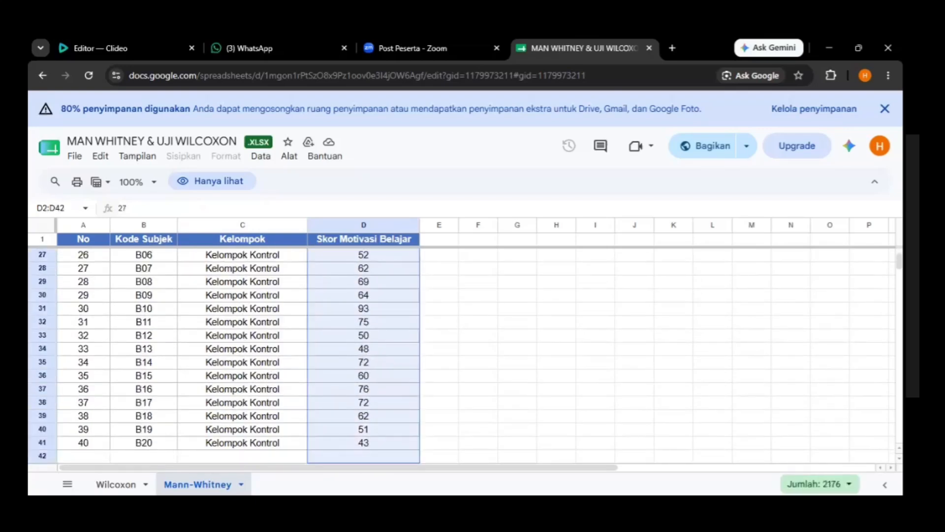
scroll(354, 403, "up", 6)
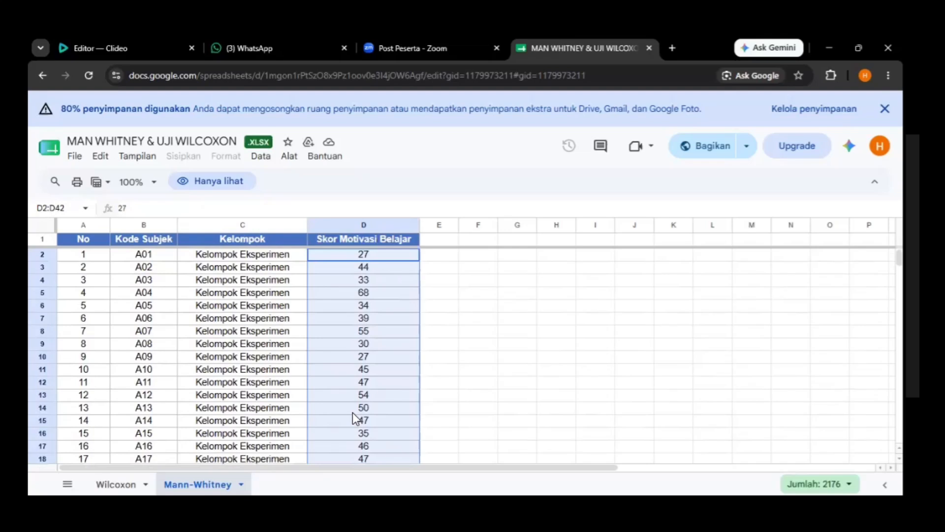
left_click(478, 293)
- Reselect the Skor Motivasi Belajar scores from D2 through row 42, clear the selection, and return to the first rows
left_click_drag(363, 254, 382, 406)
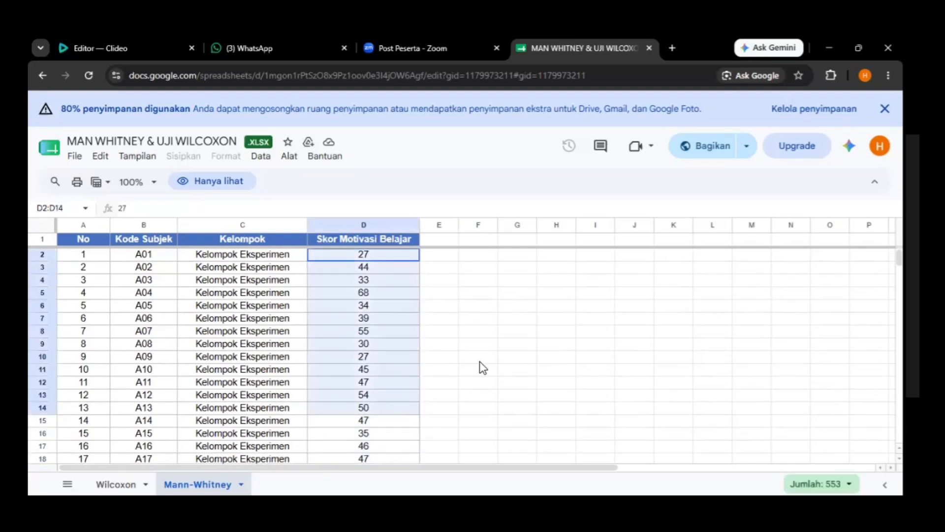
key("shift+Down")
key("shift+Down")
key("shift+Down")
key("shift+Down")
key("shift+Down")
key("shift+Down")
key("shift+Down")
key("shift+Down")
key("shift+Down")
key("shift+Down")
key("shift+Down")
key("shift+Down")
key("shift+Down")
key("shift+Down")
key("shift+Down")
key("shift+Down")
key("shift+Down")
key("shift+Down")
key("shift+Down")
key("shift+Down")
key("shift+Down")
key("shift+Up")
key("shift+Up")
key("shift+Up")
key("shift+Up")
key("shift+Up")
key("shift+Down")
key("shift+Down")
key("shift+Down")
key("shift+Up")
key("shift+Up")
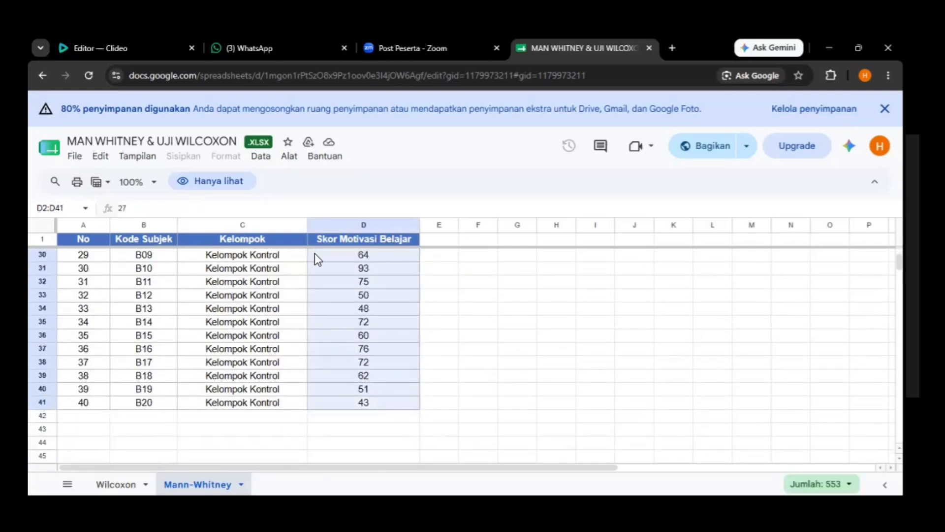
key("shift+Down")
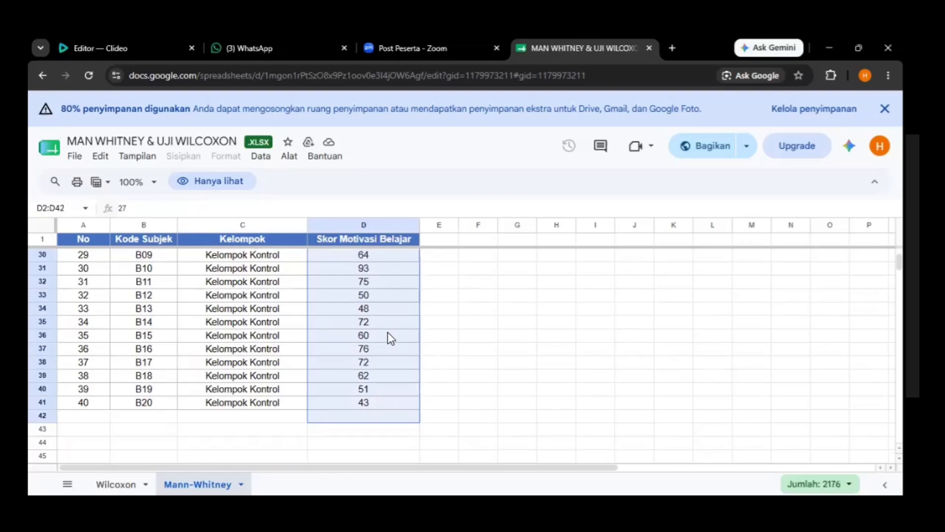
key("ctrl+Down")
scroll(389, 362, "up", 7)
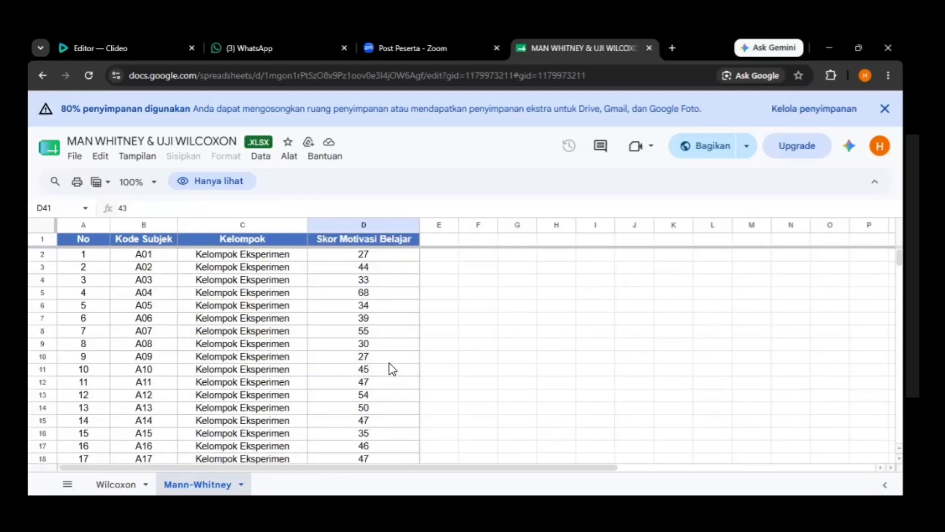
left_click(365, 331)
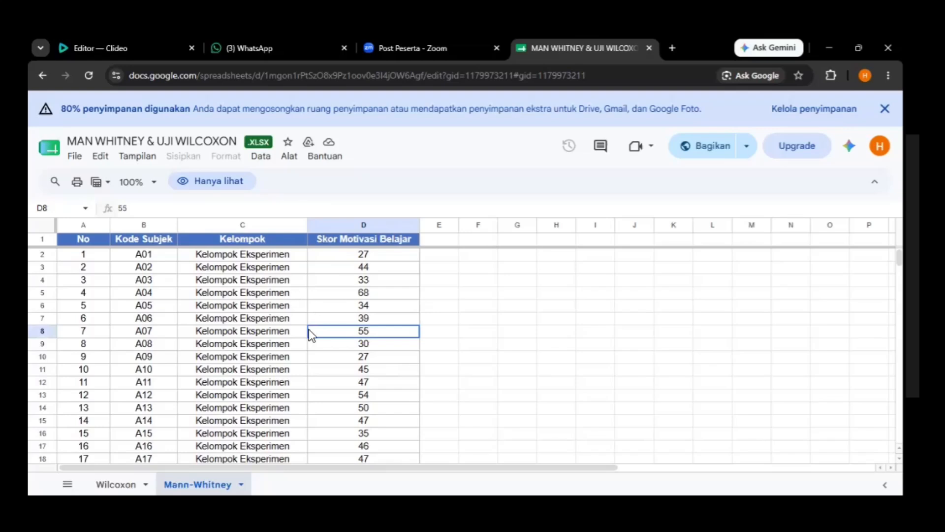
scroll(252, 270, "down", 10)
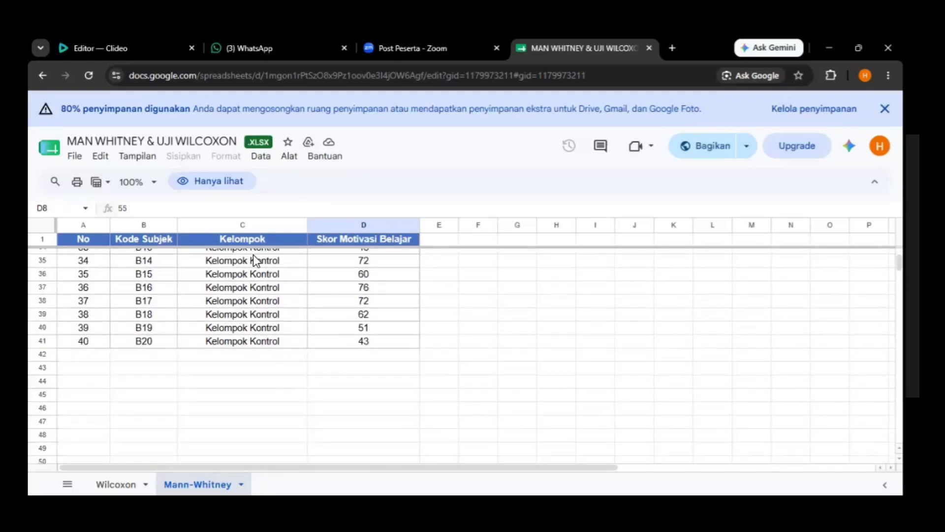
scroll(253, 255, "up", 10)
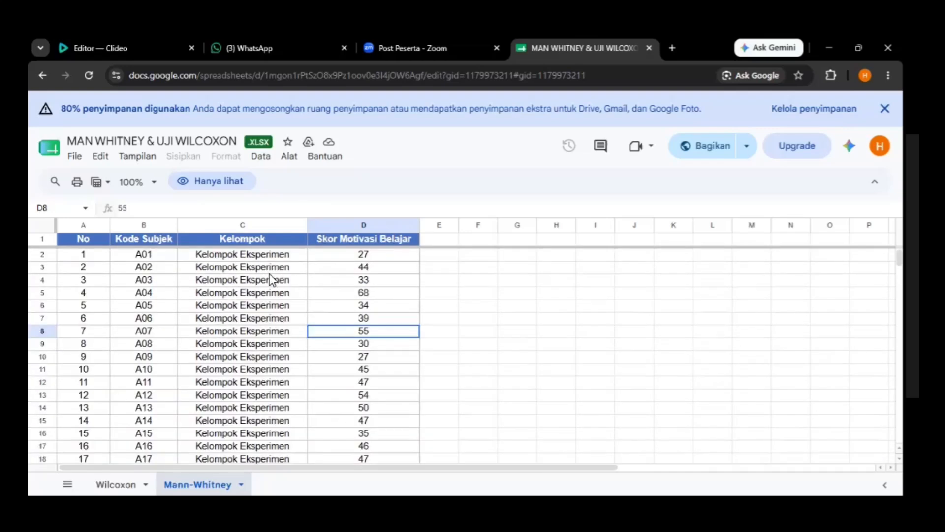
key("Up")
key("Up")
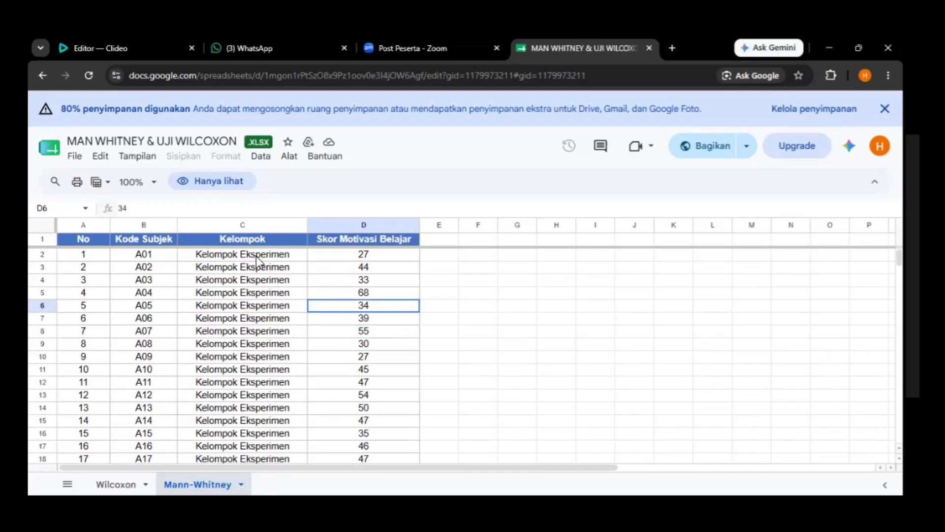
key("Down")
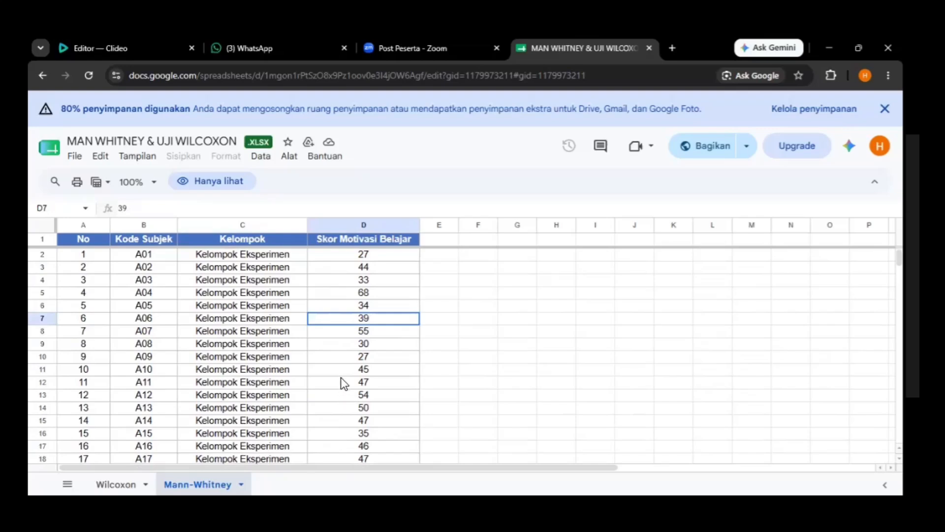
- Copy the Kelompok and Skor Motivasi Belajar data in range C2:D41
left_click_drag(242, 254, 363, 466)
key("ctrl+c")
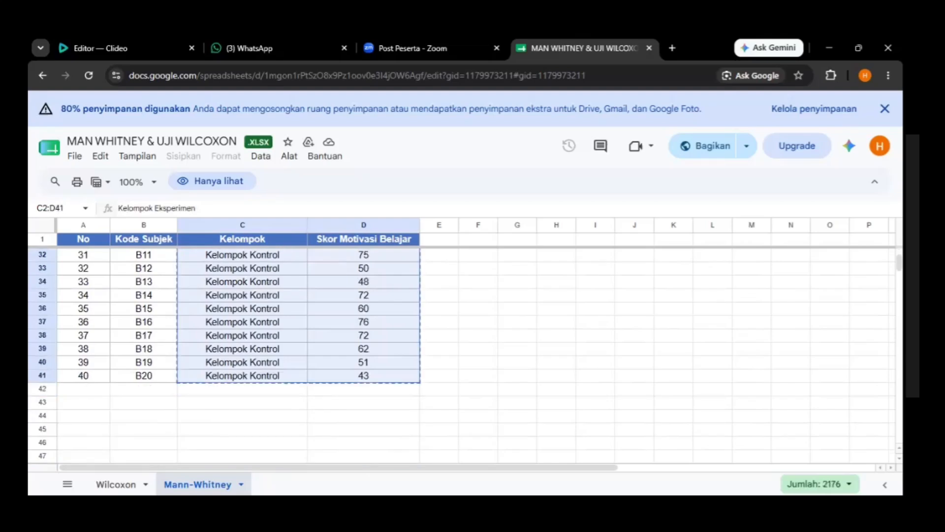
scroll(225, 355, "up", 10)
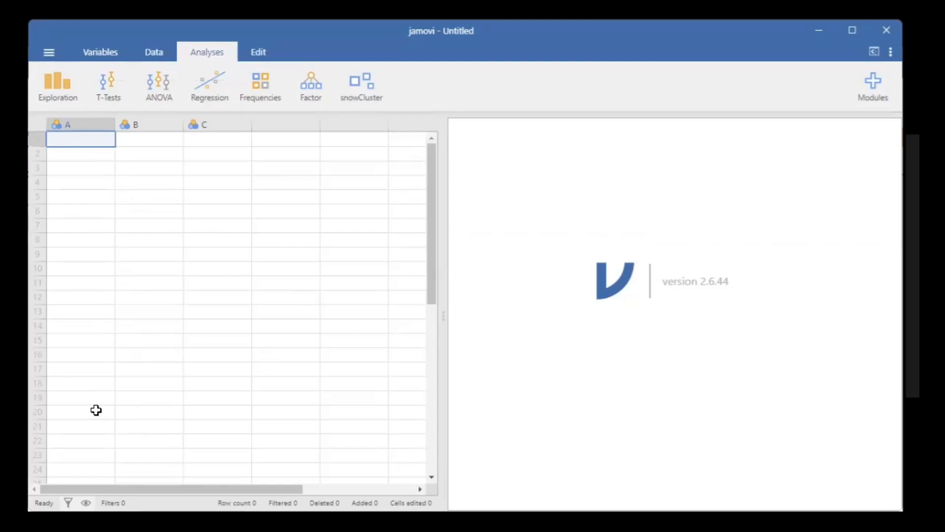
- In jamovi, paste the copied group and score data from row 1 of column A, and check the pasted rows through the end
key("ctrl+v")
scroll(49, 291, "down", 5)
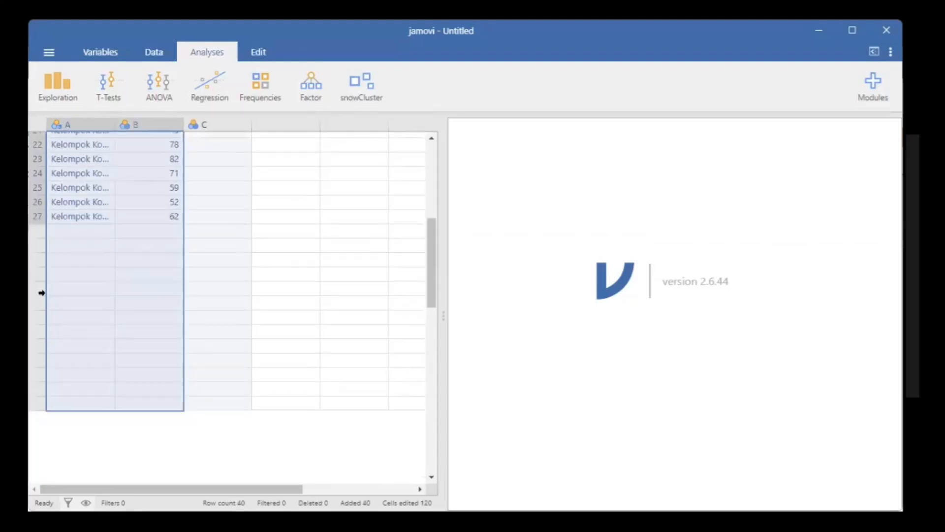
scroll(288, 277, "up", 5)
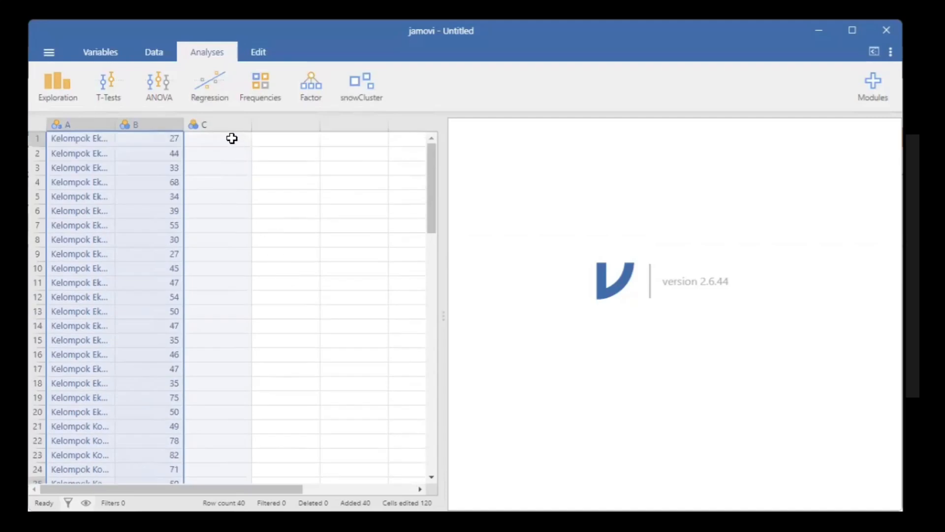
scroll(232, 138, "down", 3)
scroll(274, 217, "down", 5)
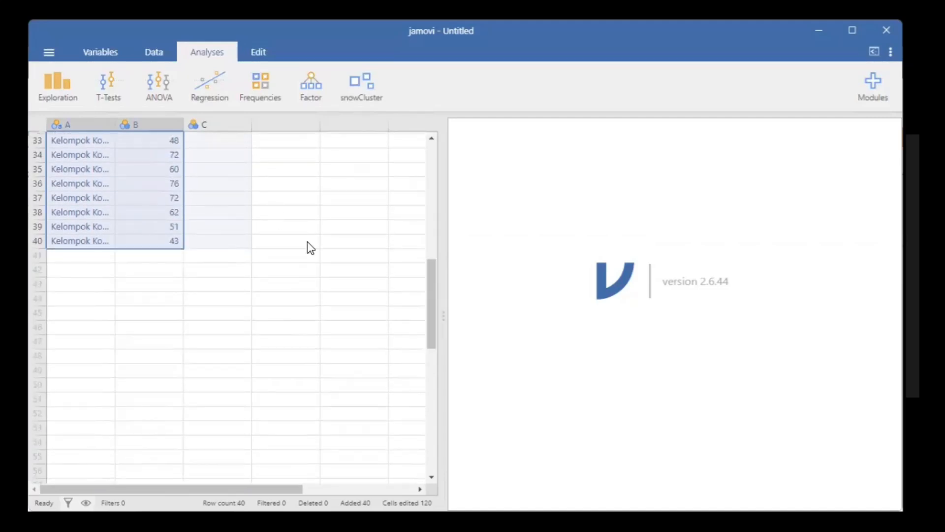
scroll(307, 247, "up", 1)
scroll(182, 226, "up", 8)
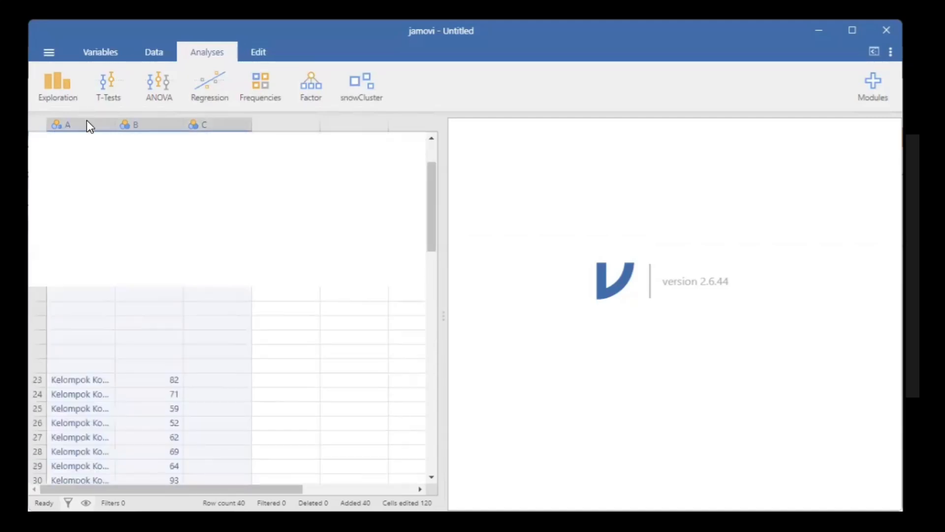
- Delete the empty column C from the dataset
left_click(219, 126)
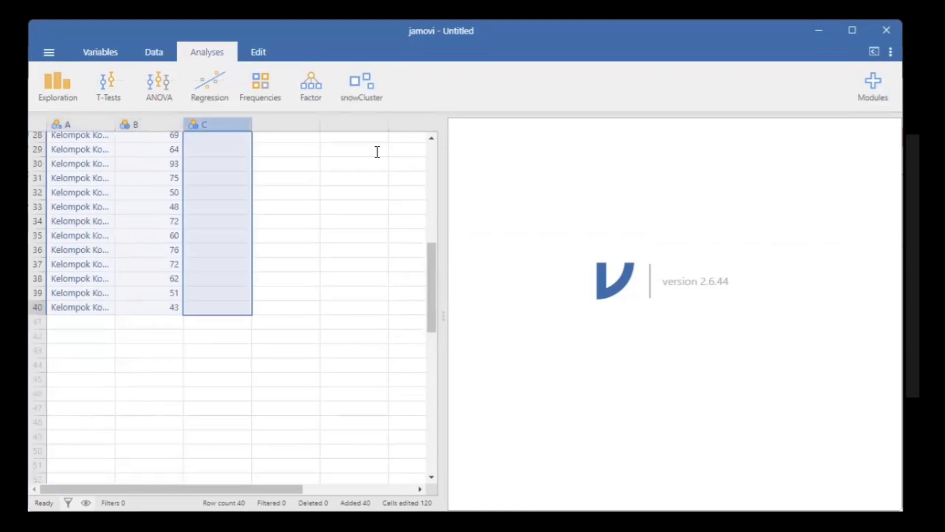
right_click(219, 125)
left_click(262, 210)
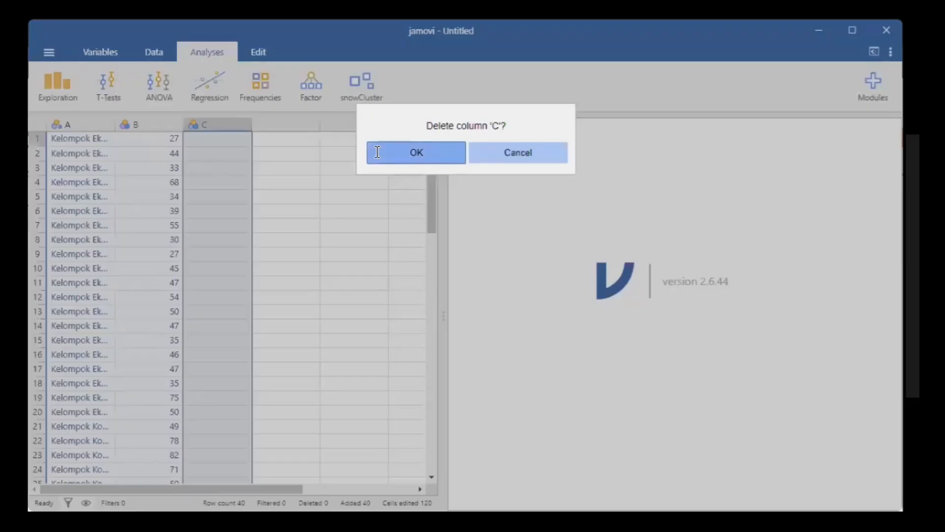
left_click(377, 152)
- Rename variable A as Kelompok, keeping its measure type Nominal
double_click(82, 125)
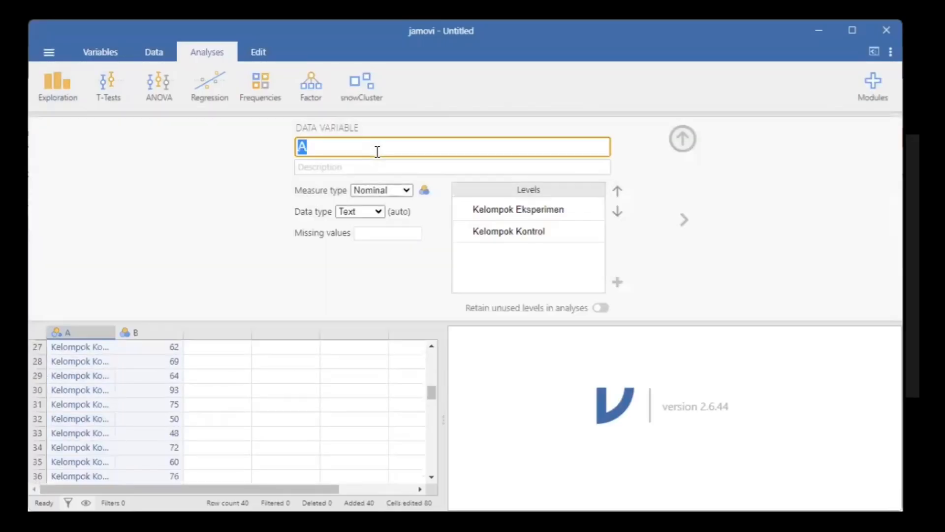
key("BackSpace")
type("Kelompok")
key("Return")
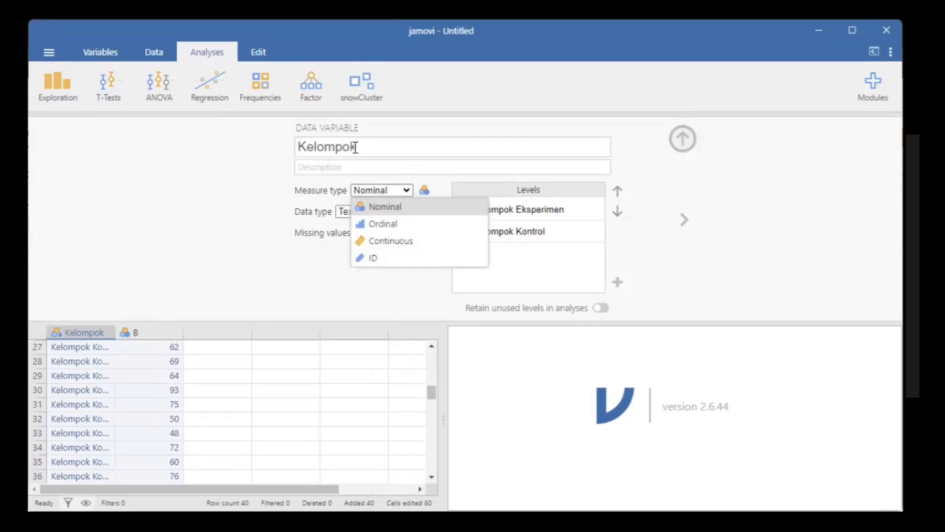
key("Escape")
- Rename variable B as Skor Motivasi Belajar and set its measure type to Continuous
key("Right")
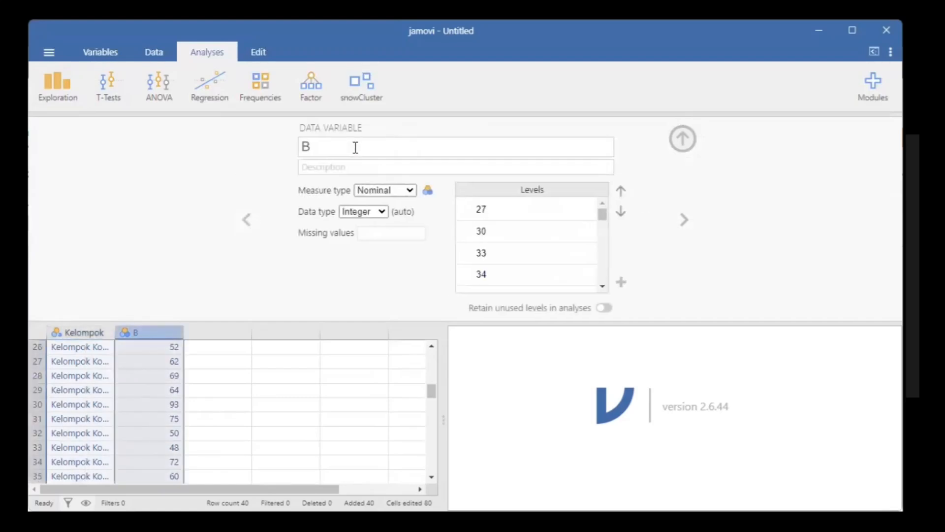
left_click(355, 147)
key("BackSpace")
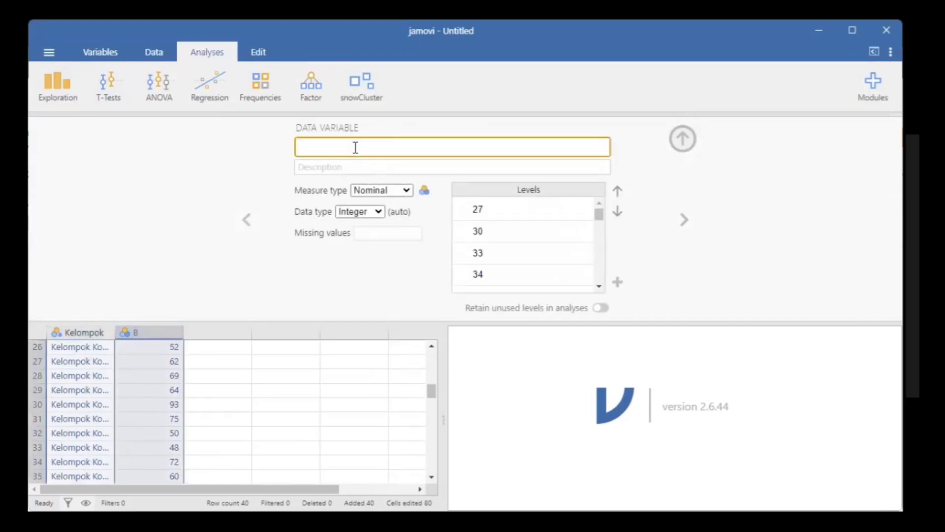
type("Skor Motivasi Belajar")
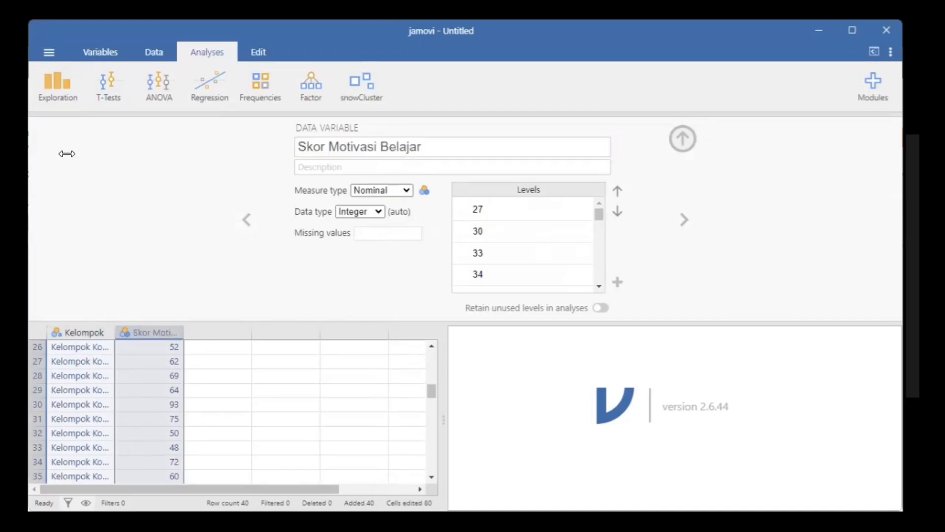
left_click(382, 191)
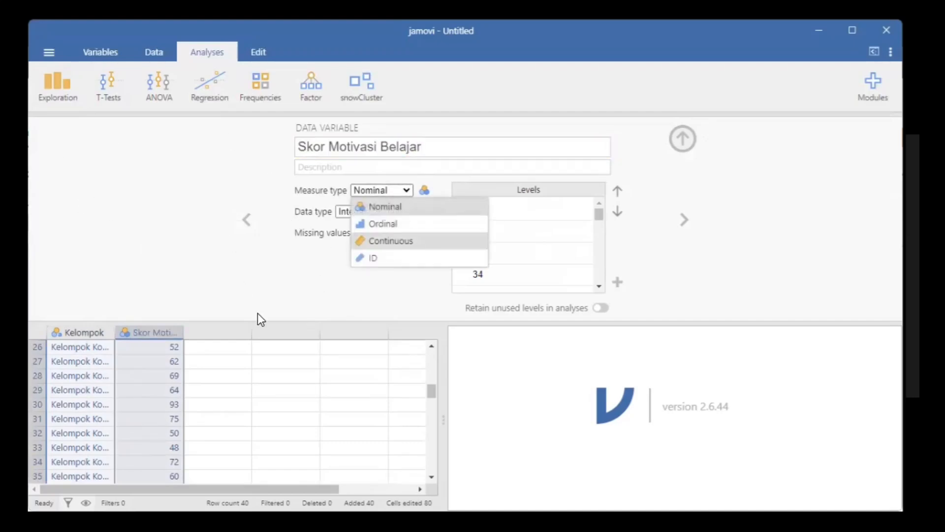
key("Return")
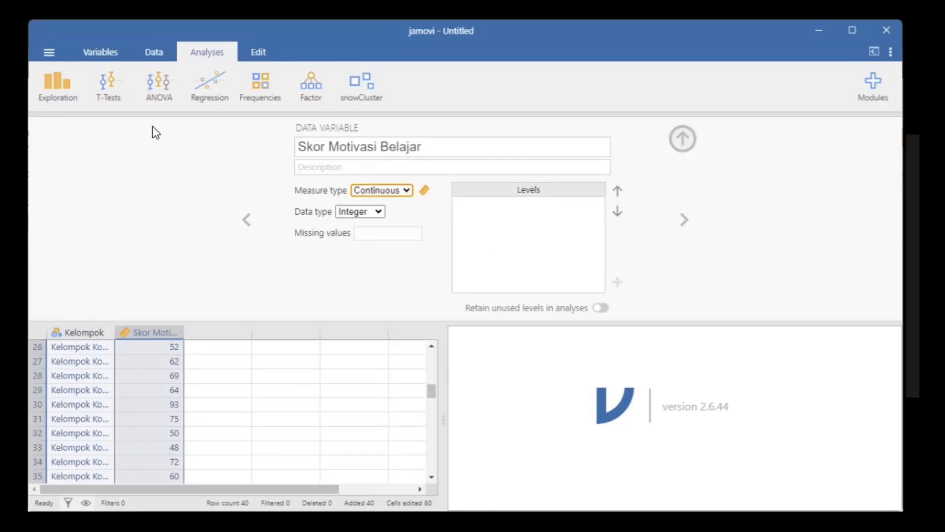
- Create an Independent Samples T-Test with Skor Motivasi Belajar as the dependent variable and Kelompok as the grouping variable
left_click(109, 87)
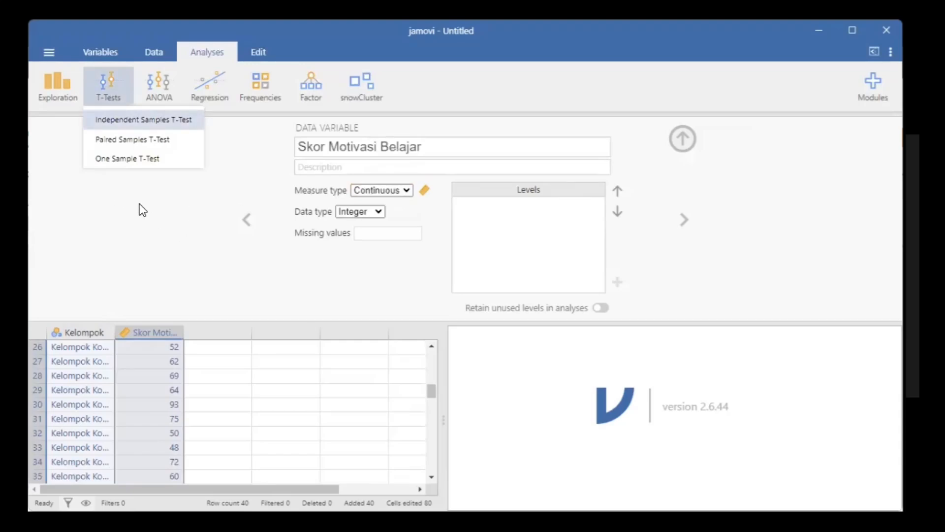
left_click(143, 120)
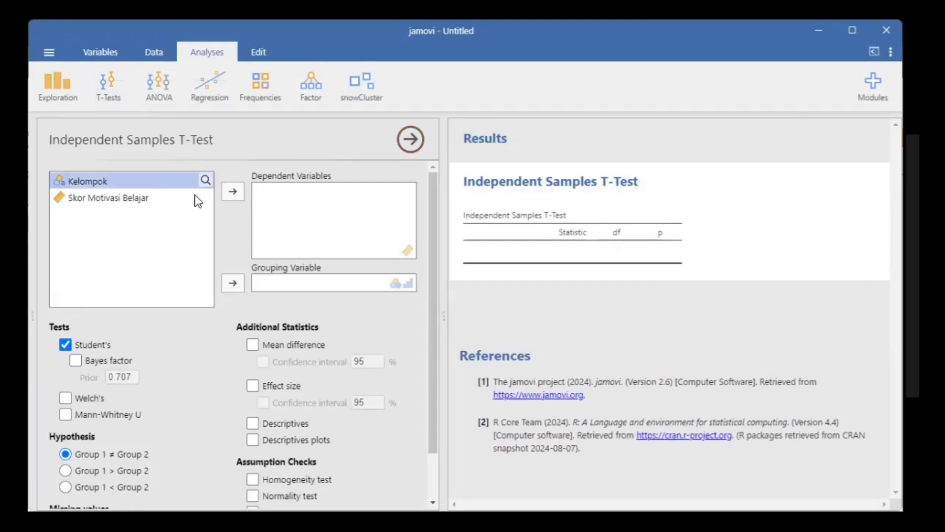
left_click(148, 197)
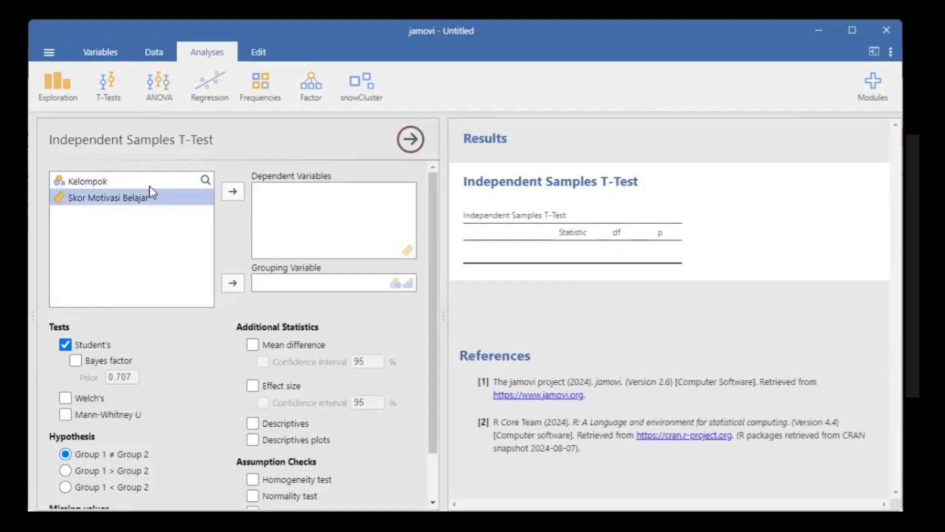
double_click(122, 197)
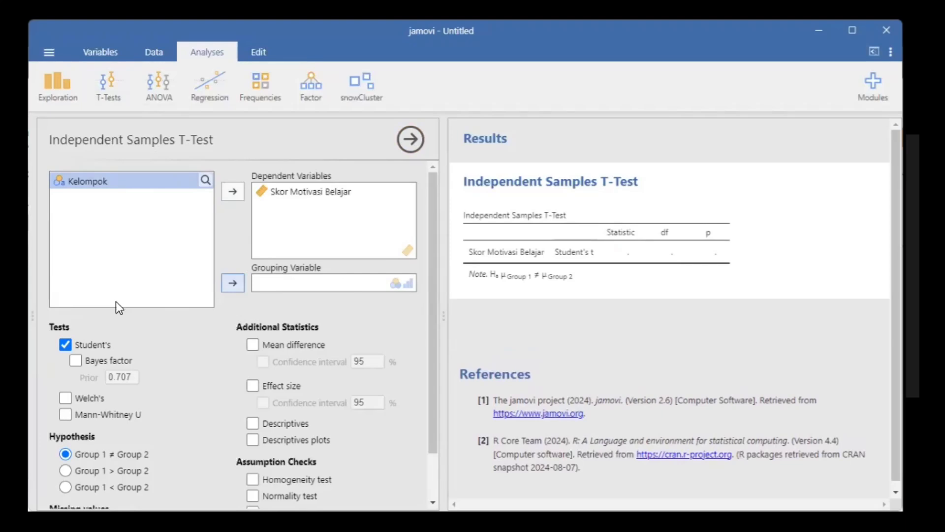
left_click(233, 283)
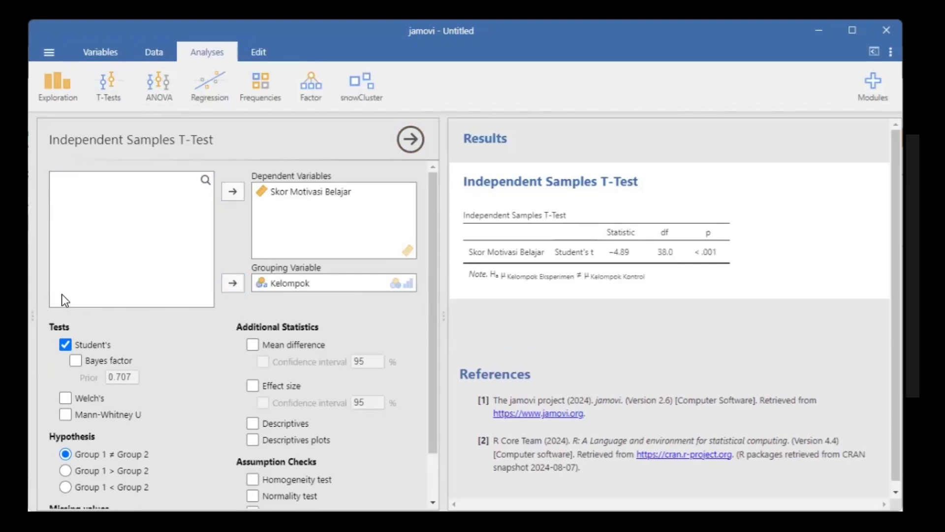
- Replace the Student's test with the Mann-Whitney U test and check the analysis settings
scroll(67, 308, "down", 1)
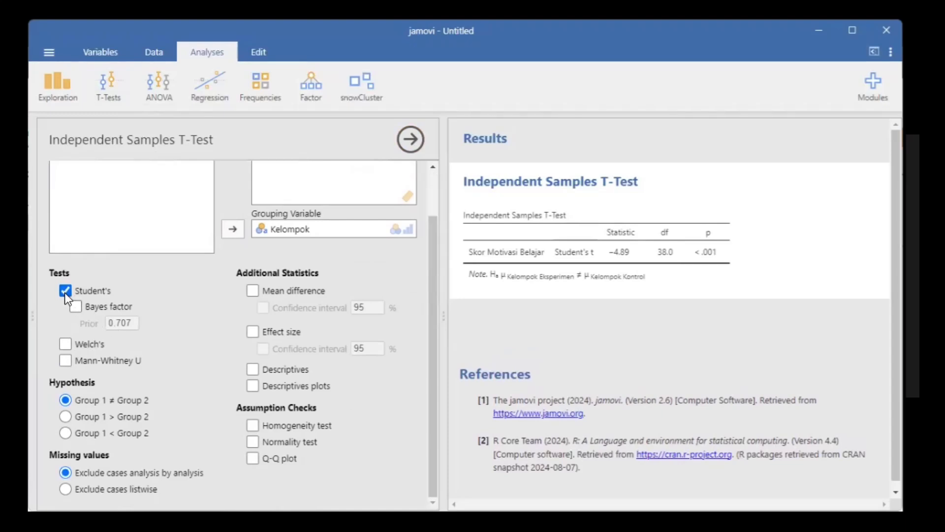
left_click(65, 360)
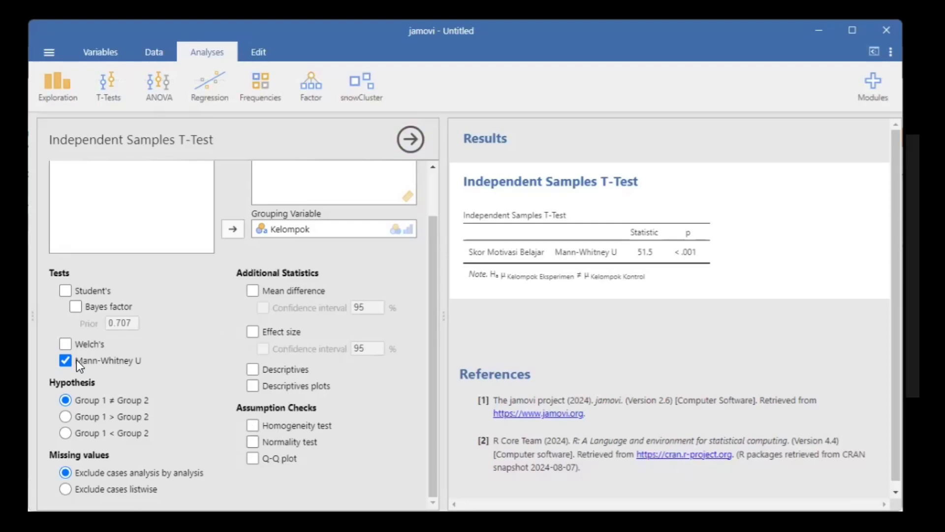
scroll(99, 364, "up", 3)
scroll(92, 340, "down", 3)
scroll(125, 379, "up", 2)
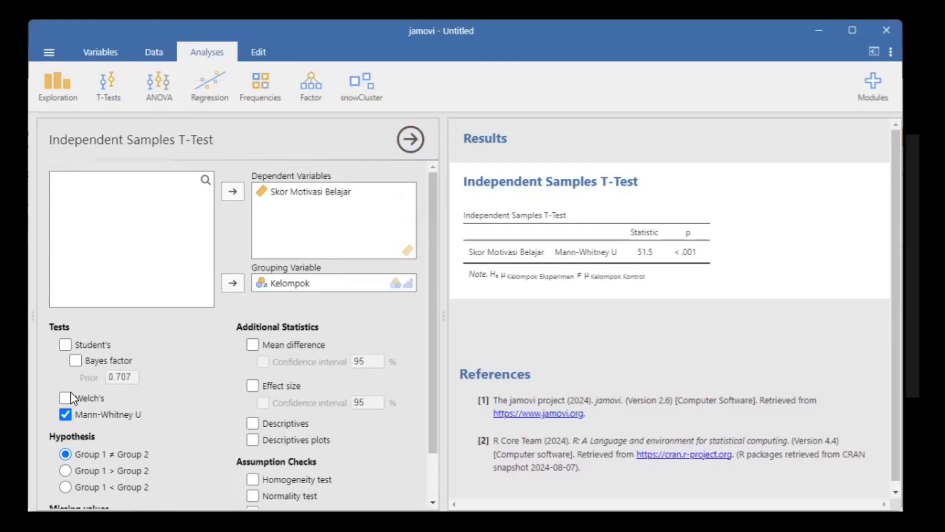
scroll(99, 418, "down", 2)
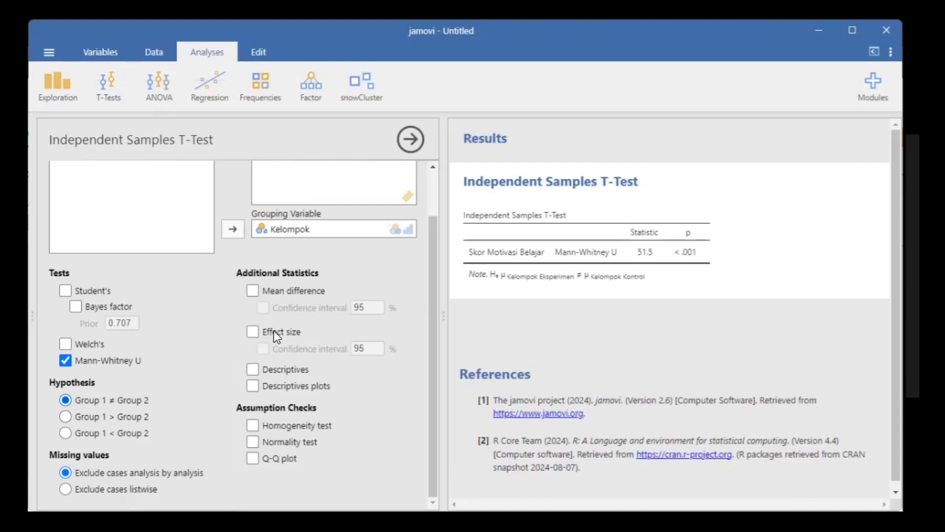
- Add the effect size and group descriptives to the Mann-Whitney analysis
scroll(354, 329, "up", 2)
scroll(353, 329, "down", 2)
left_click(252, 331)
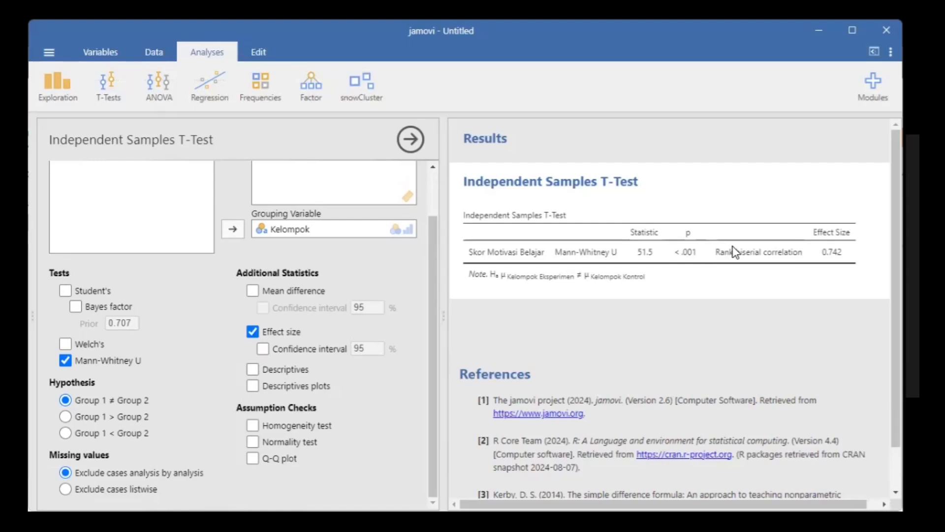
left_click(252, 369)
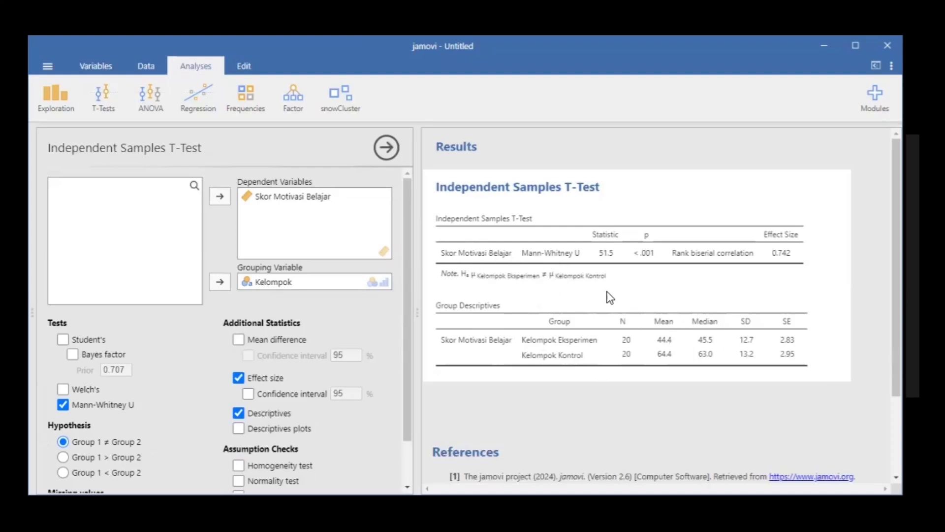
- Examine the Mann-Whitney U result, its effect size, and the group descriptives for the experimental and control groups
scroll(578, 295, "down", 1)
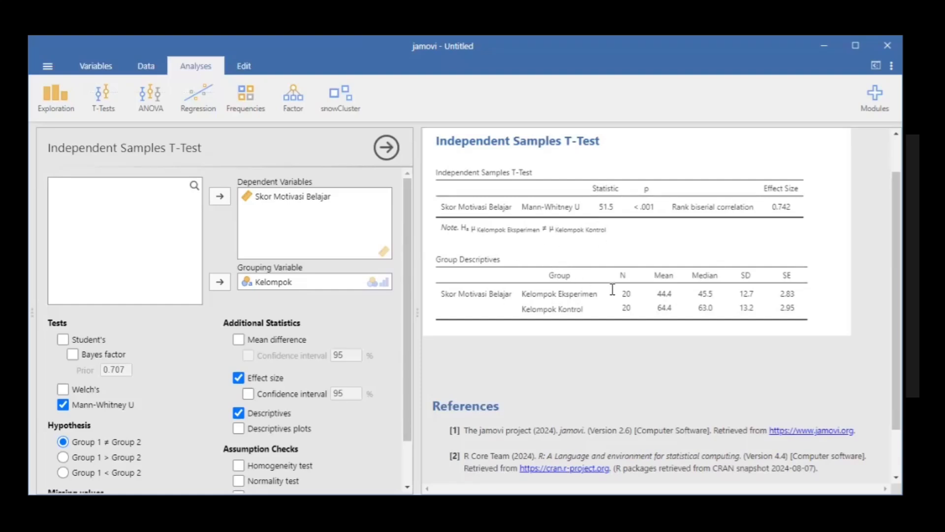
scroll(660, 252, "up", 1)
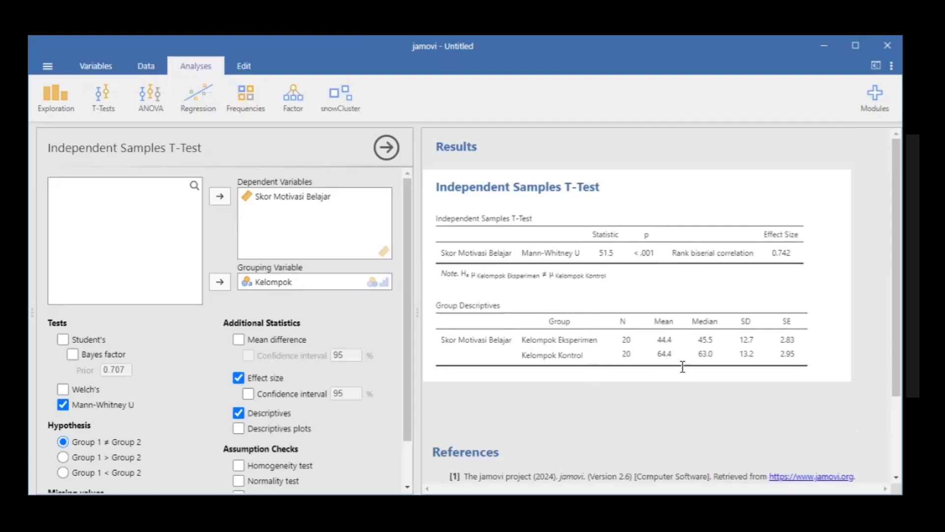
scroll(615, 345, "down", 1)
scroll(556, 367, "up", 1)
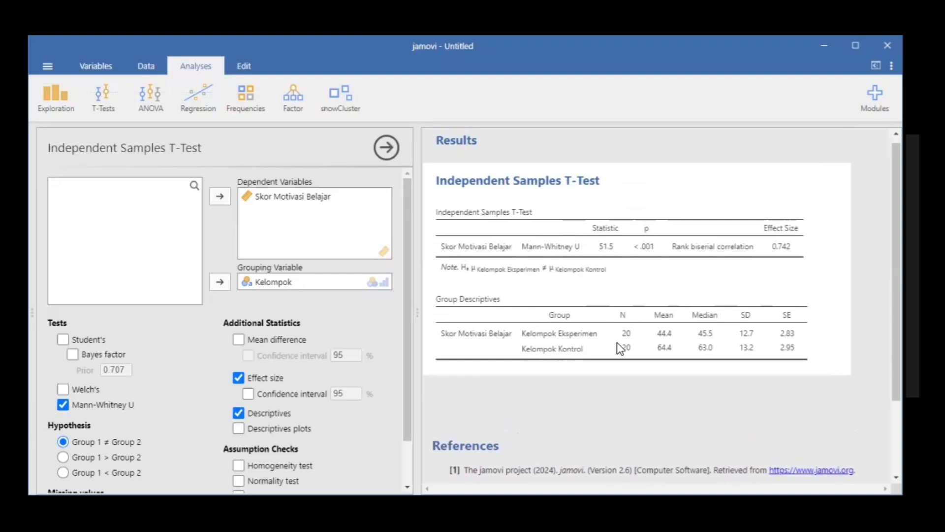
scroll(618, 344, "down", 3)
scroll(642, 388, "up", 3)
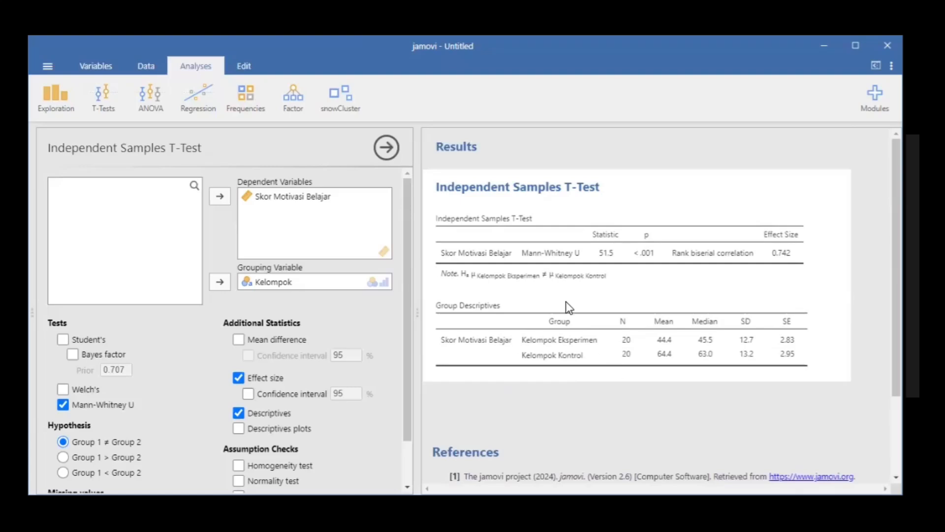
- Look through the Mann-Whitney results down to the references list and return to the test table
scroll(562, 287, "down", 3)
scroll(439, 177, "up", 3)
scroll(439, 176, "down", 2)
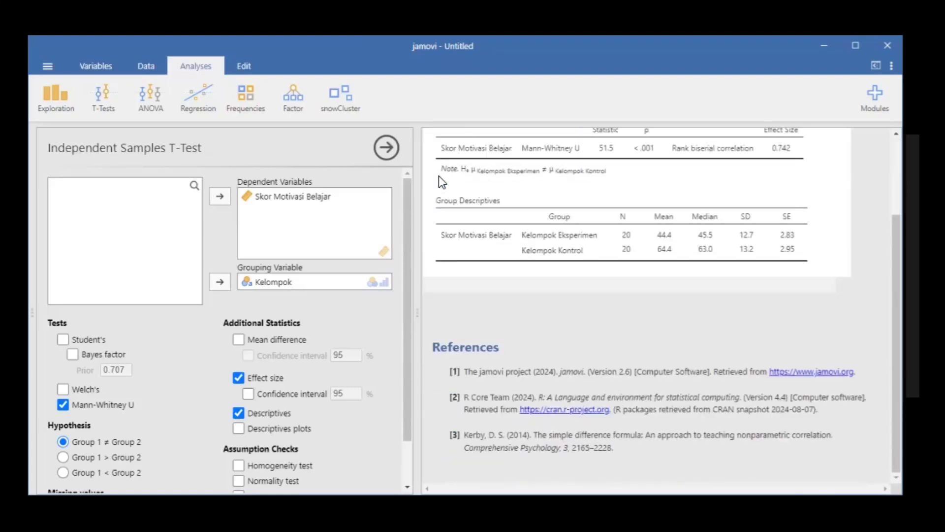
scroll(439, 176, "up", 2)
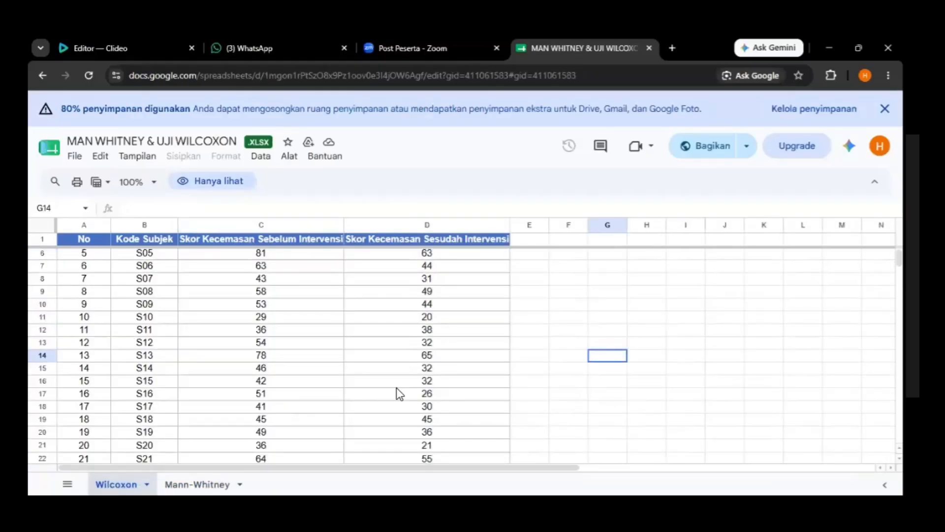
- Look through the Wilcoxon sheet's full list of subjects and their anxiety scores before and after the intervention
scroll(278, 405, "up", 2)
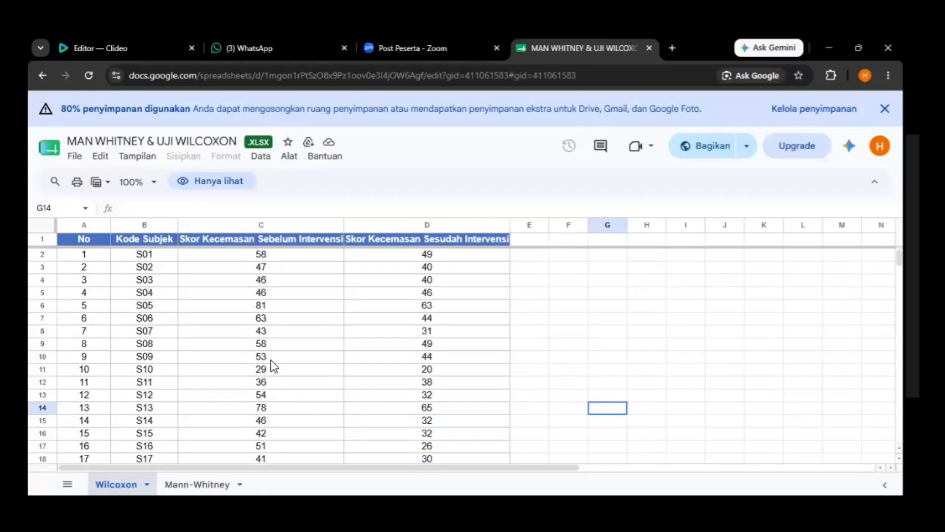
left_click(530, 319)
scroll(237, 254, "down", 8)
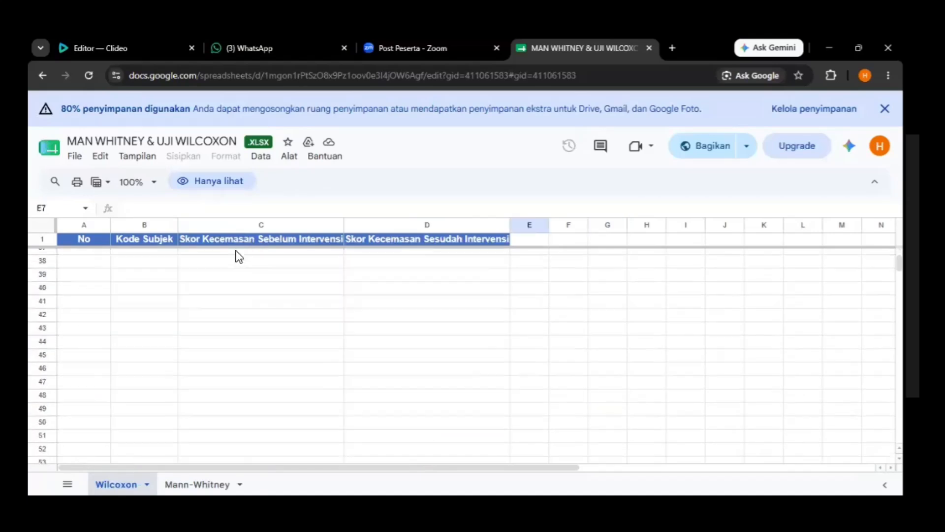
scroll(286, 288, "up", 8)
scroll(286, 288, "down", 5)
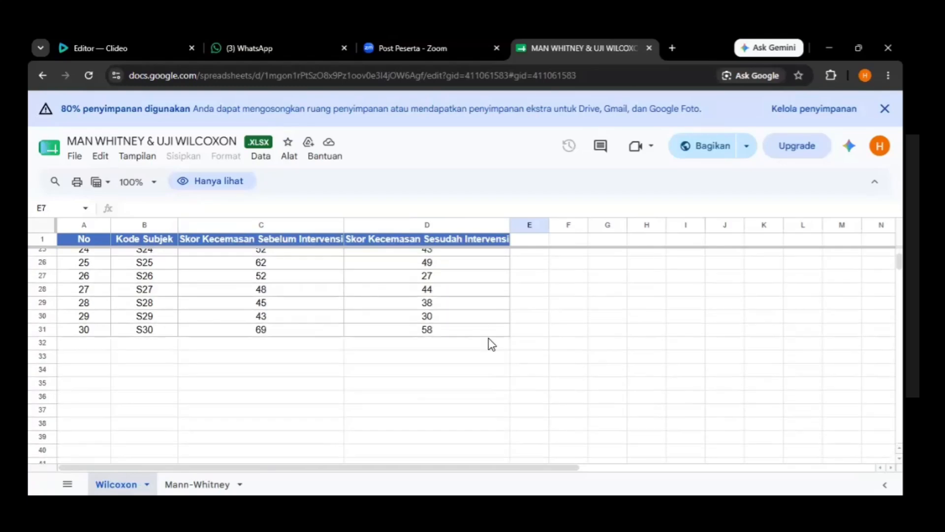
left_click(42, 330)
scroll(488, 338, "up", 7)
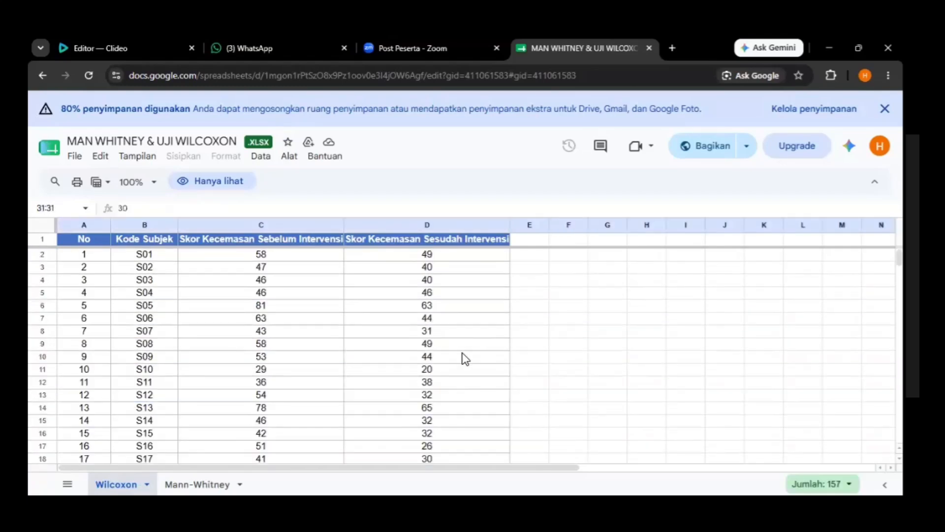
scroll(250, 397, "down", 5)
scroll(250, 397, "up", 6)
left_click(239, 293)
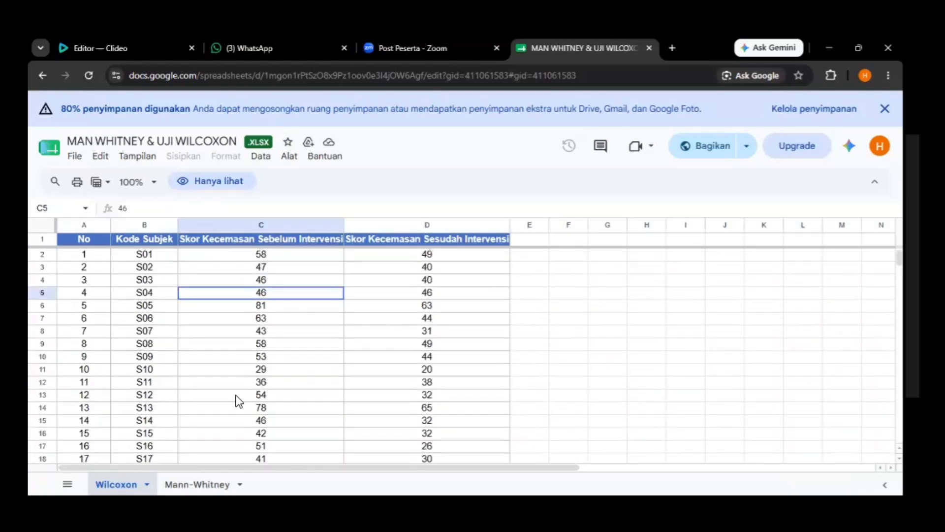
scroll(117, 462, "down", 5)
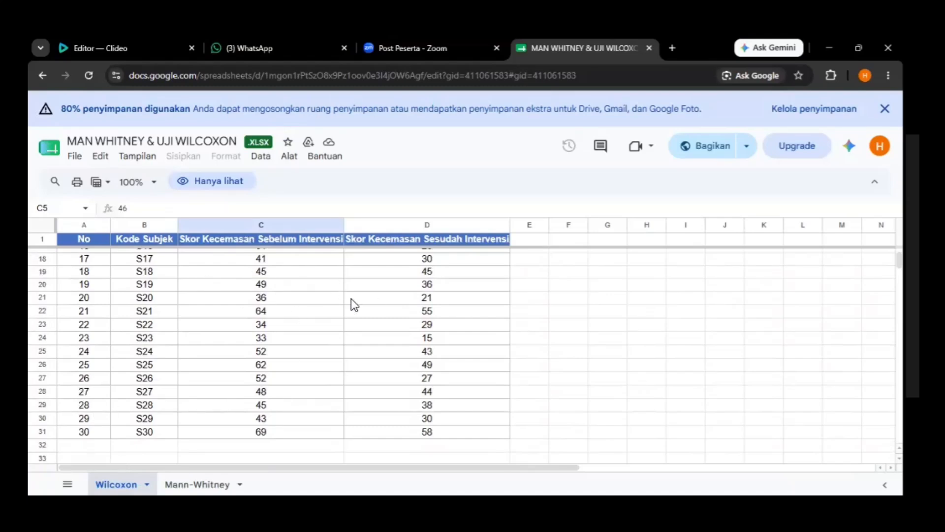
scroll(393, 301, "up", 5)
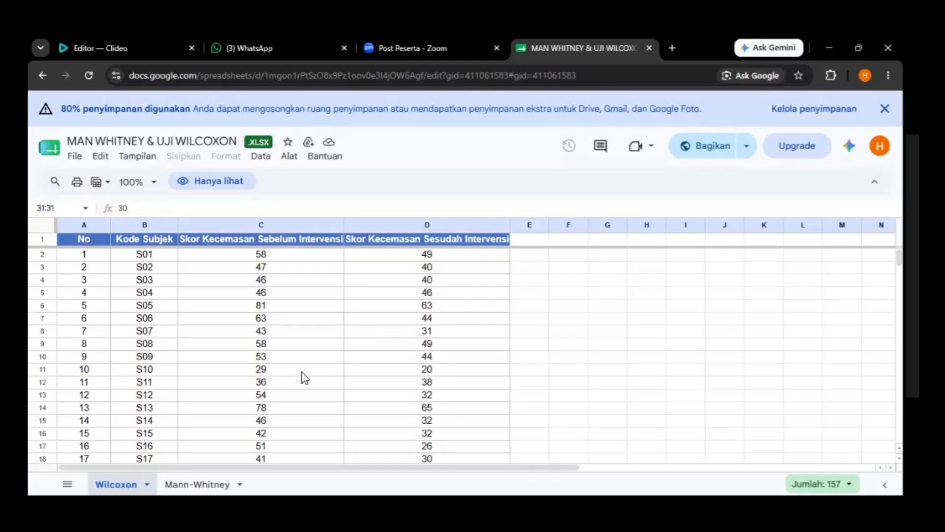
scroll(301, 374, "down", 8)
scroll(224, 281, "up", 6)
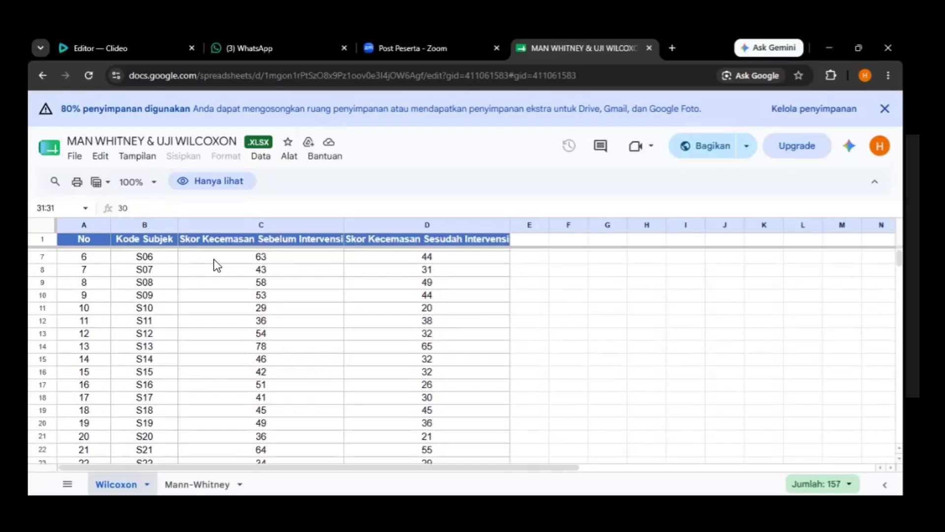
scroll(217, 261, "up", 2)
scroll(418, 270, "down", 9)
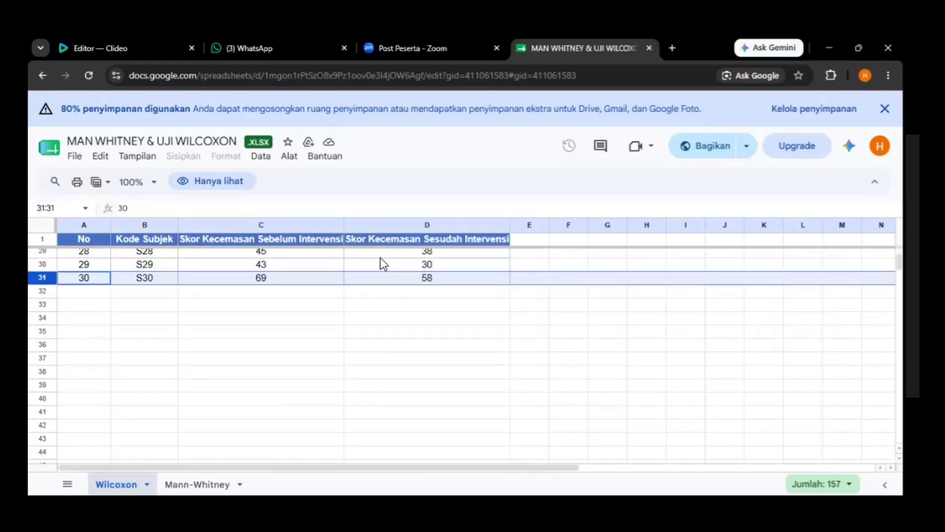
scroll(380, 258, "up", 9)
left_click(318, 278)
scroll(345, 271, "down", 5)
scroll(399, 271, "up", 5)
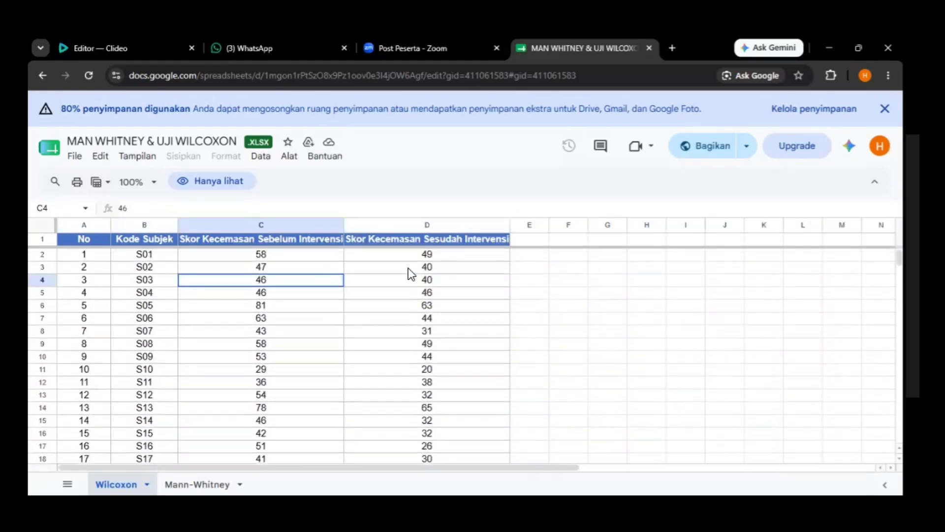
- Compare the before and after anxiety scores of the first few subjects in the Wilcoxon sheet
left_click(165, 255)
left_click(268, 254)
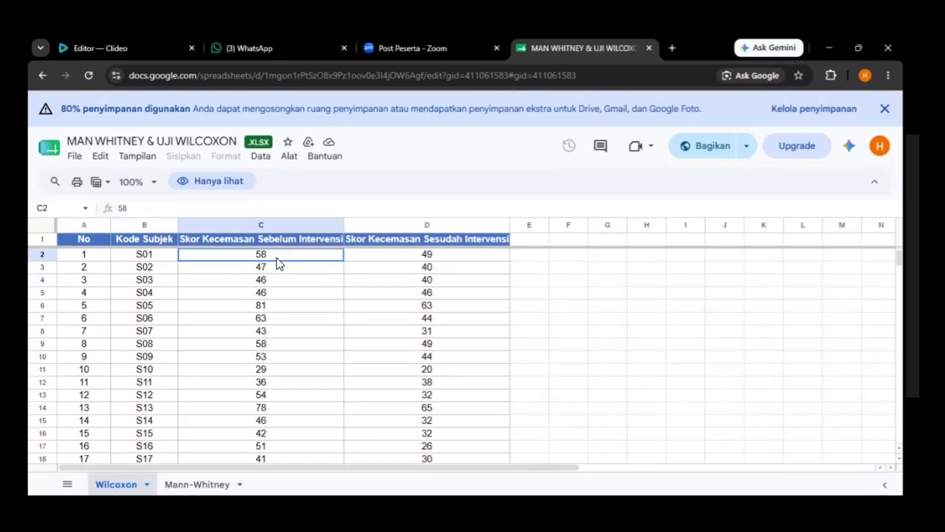
key("Down")
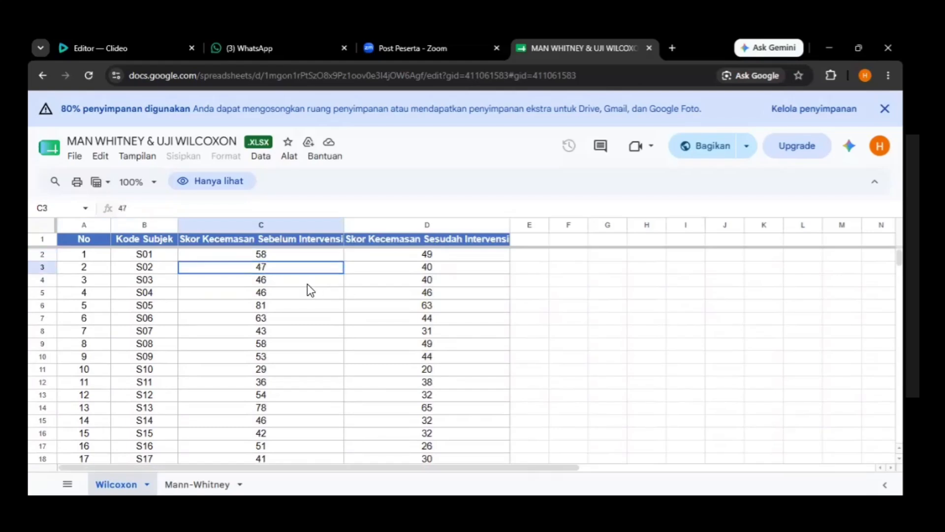
key("Up")
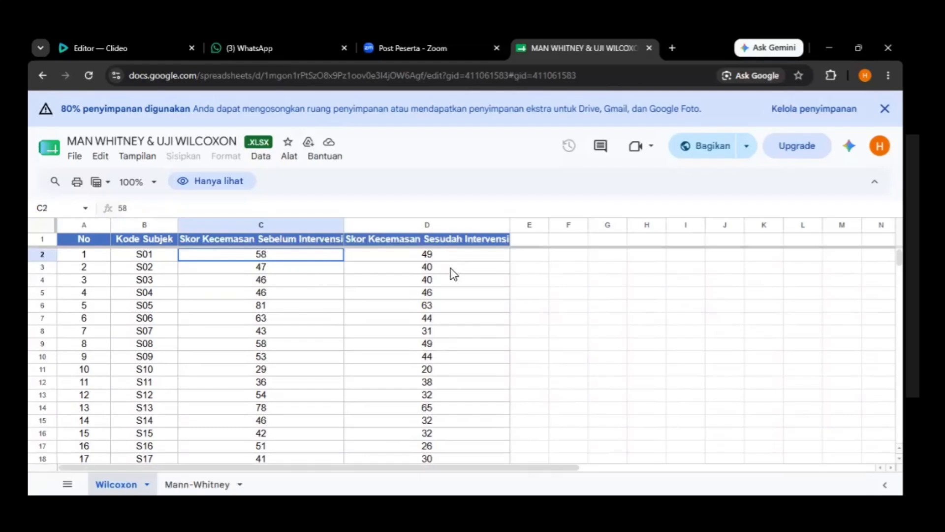
key("Down")
key("Down")
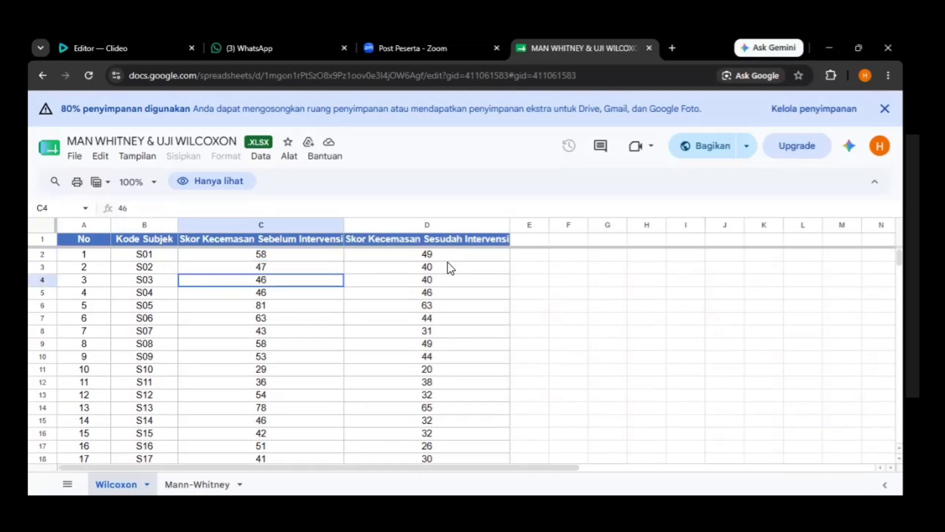
left_click(405, 267)
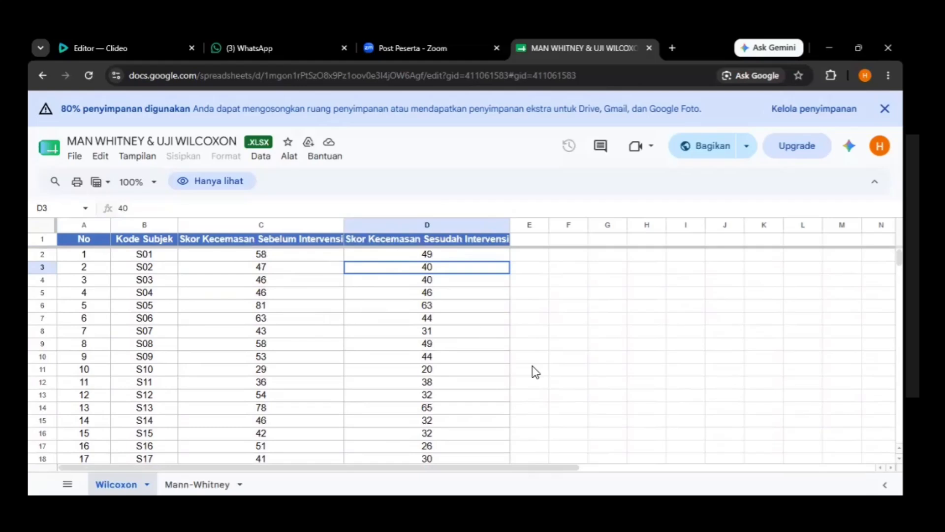
key("Left")
scroll(296, 254, "down", 5)
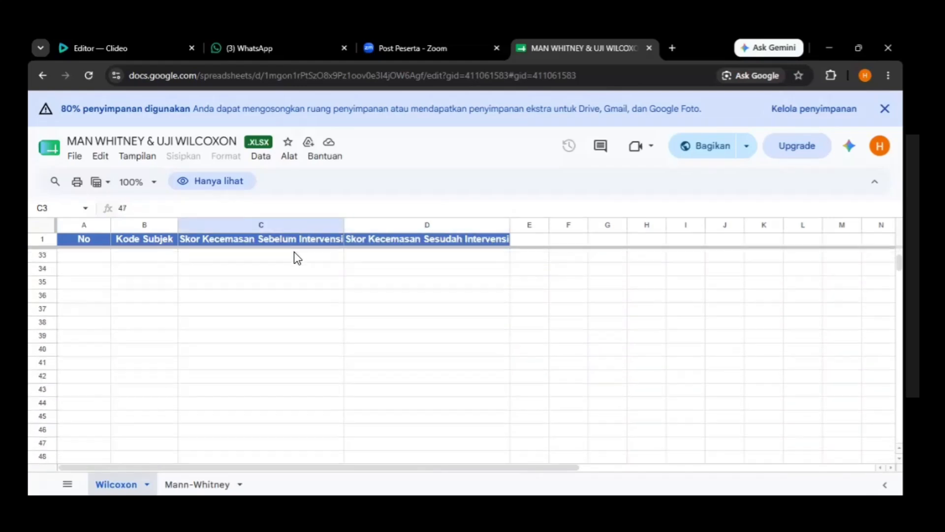
scroll(299, 252, "up", 5)
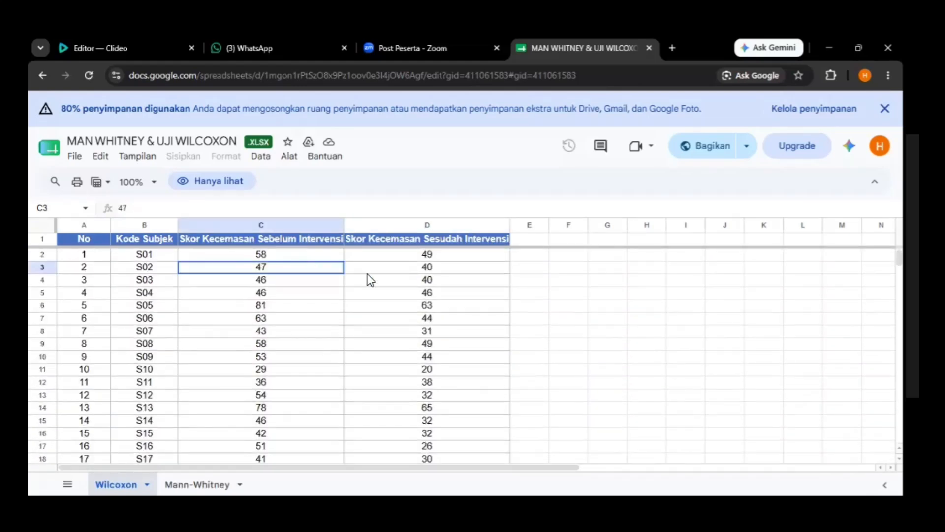
scroll(400, 265, "down", 1)
scroll(400, 264, "down", 4)
scroll(469, 266, "up", 5)
key("Up")
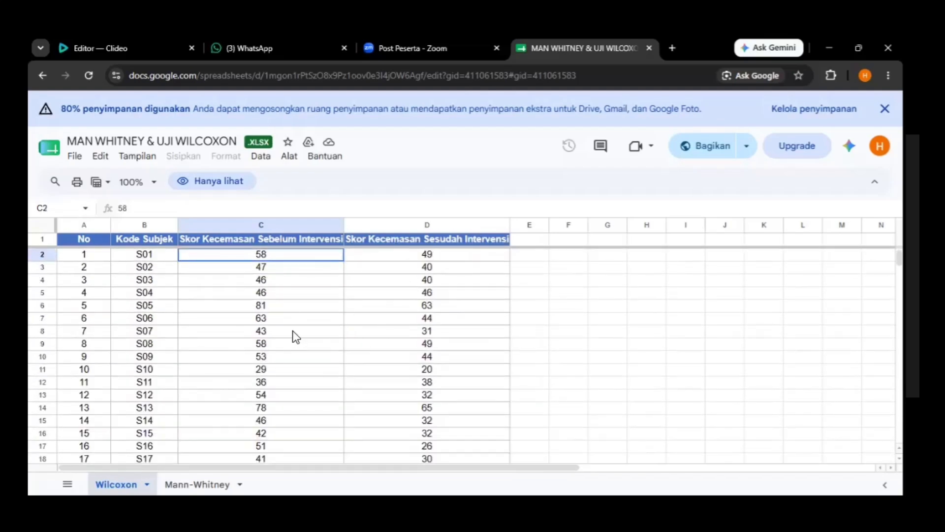
key("Right")
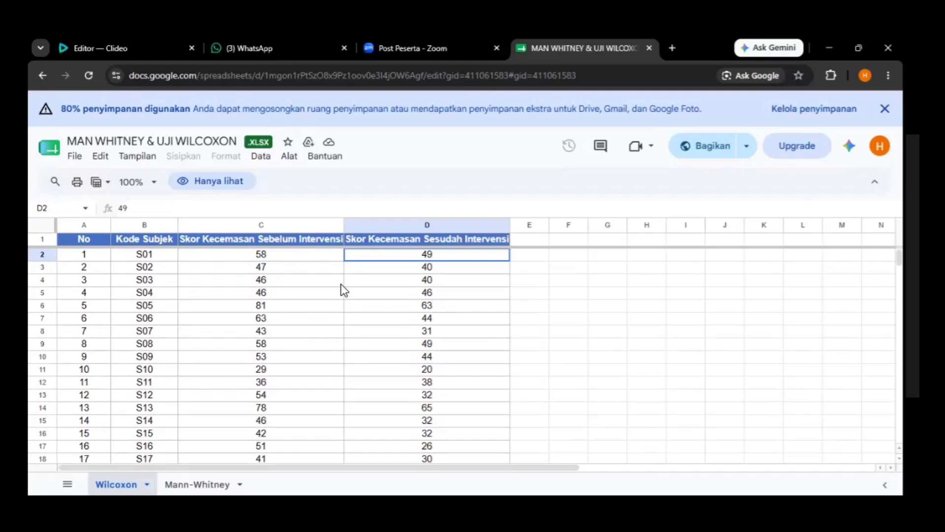
scroll(482, 311, "down", 2)
scroll(483, 311, "up", 2)
key("Left")
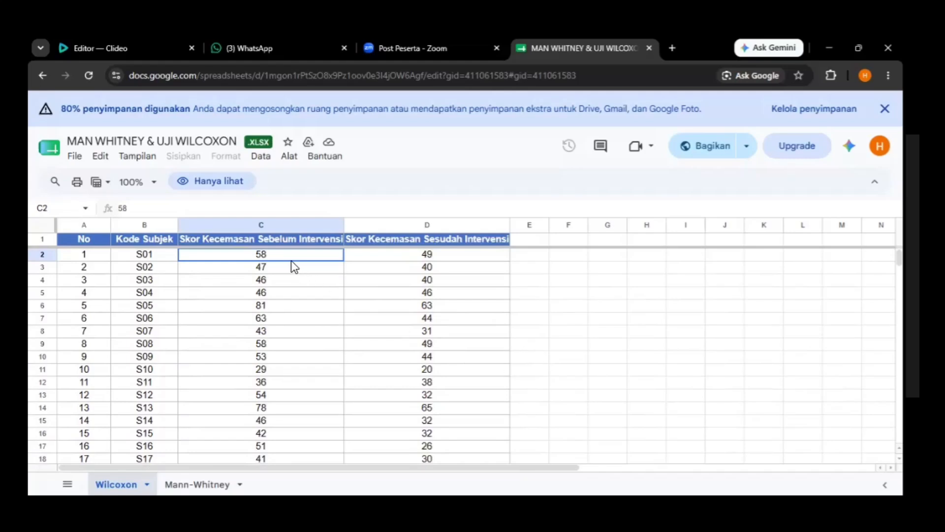
scroll(361, 281, "down", 10)
scroll(276, 268, "up", 10)
left_click(529, 356)
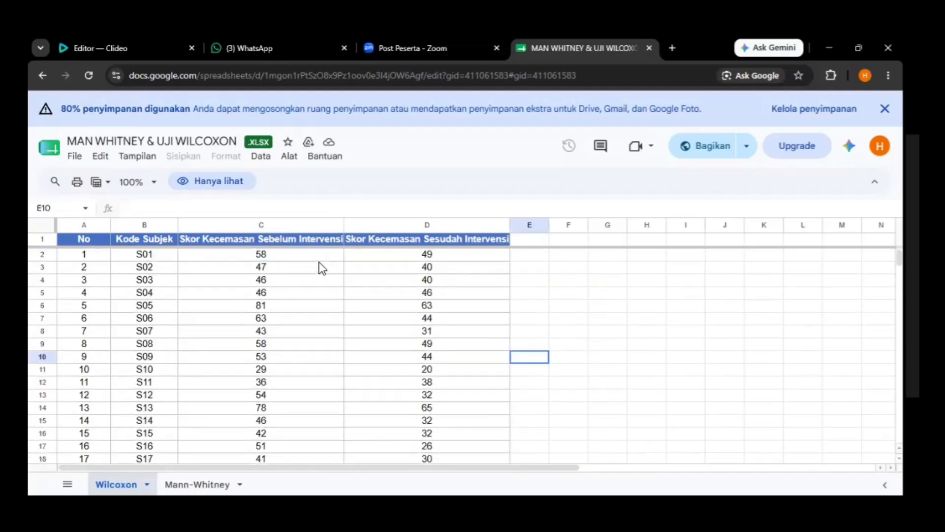
left_click(295, 255)
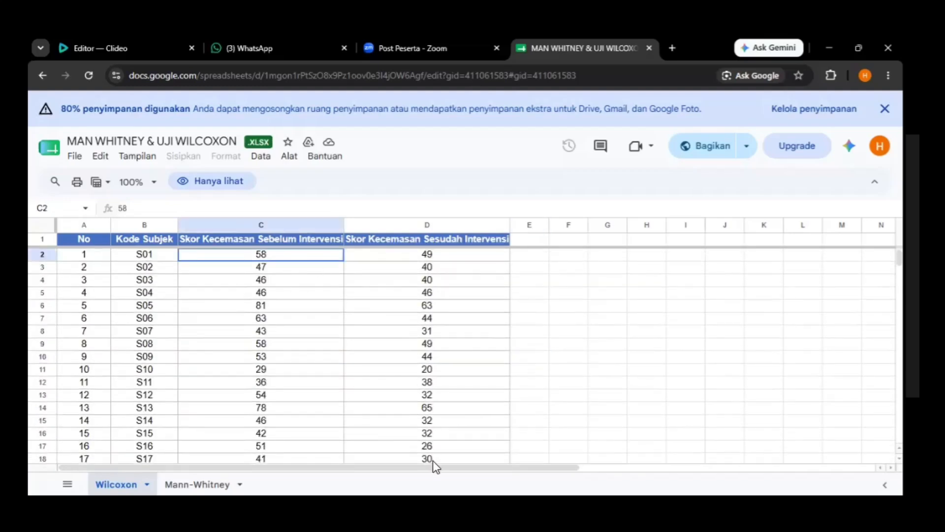
key("Down")
key("Down")
key("Down")
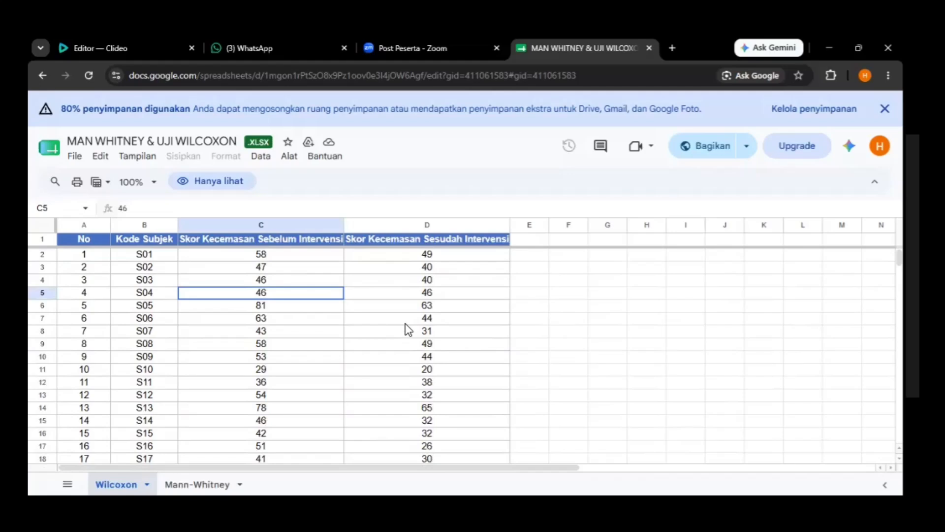
key("Up")
key("Up")
key("Up")
key("shift+Right")
key("shift+Down")
key("shift+Down")
key("shift+Down")
key("shift+Down")
key("shift+Down")
key("shift+Down")
key("shift+Down")
key("shift+Down")
key("shift+Down")
key("shift+Down")
key("shift+Down")
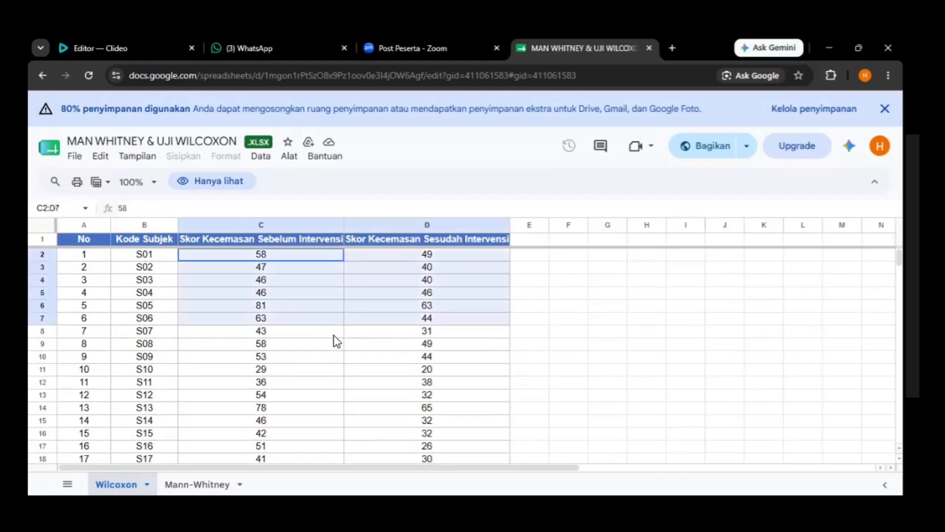
mouse_move(427, 395)
left_mouse_down()
mouse_move(427, 458)
mouse_move(427, 395)
mouse_move(427, 421)
left_mouse_up()
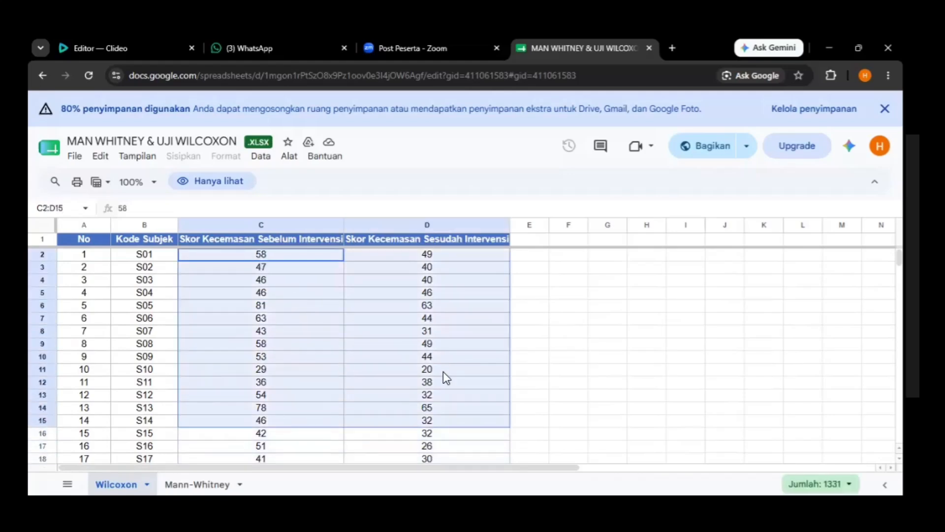
left_click(569, 331)
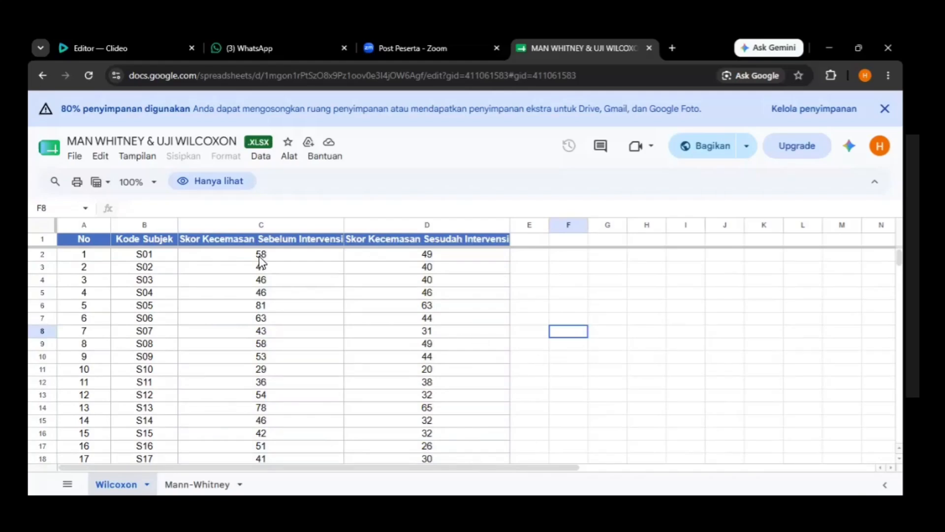
left_click_drag(259, 256, 471, 344)
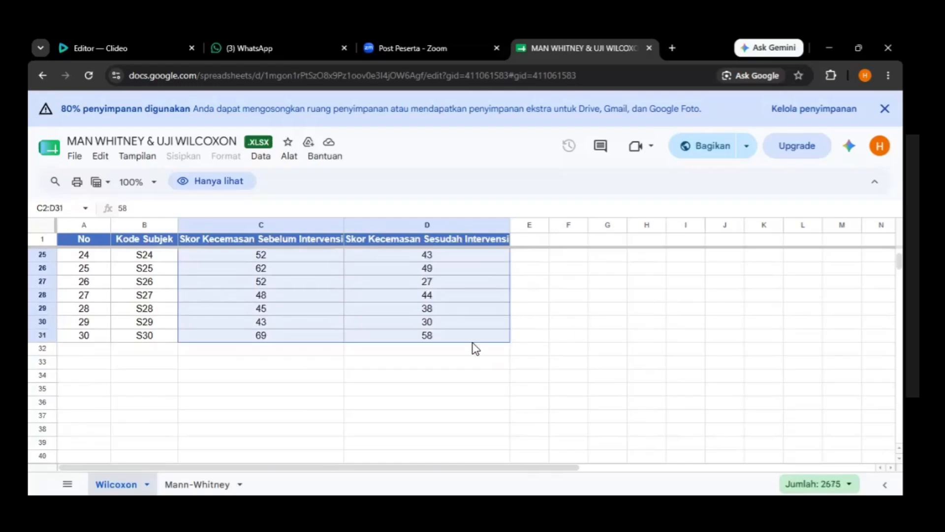
scroll(471, 342, "up", 5)
left_click(529, 344)
left_click(268, 253)
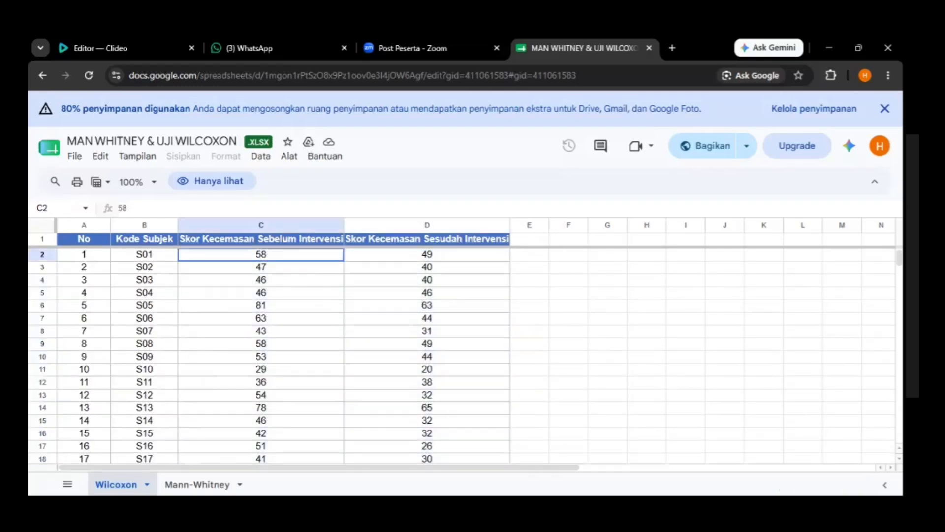
left_click_drag(267, 253, 428, 371)
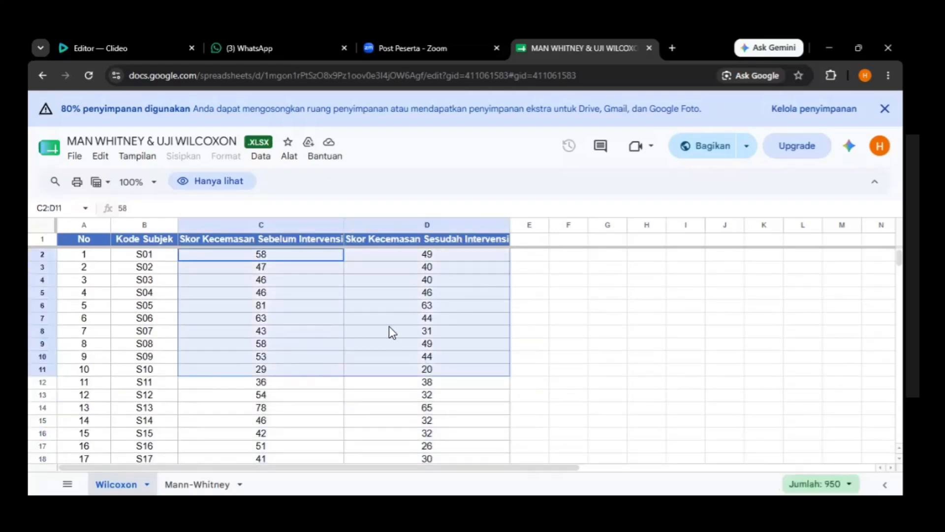
left_click(505, 302)
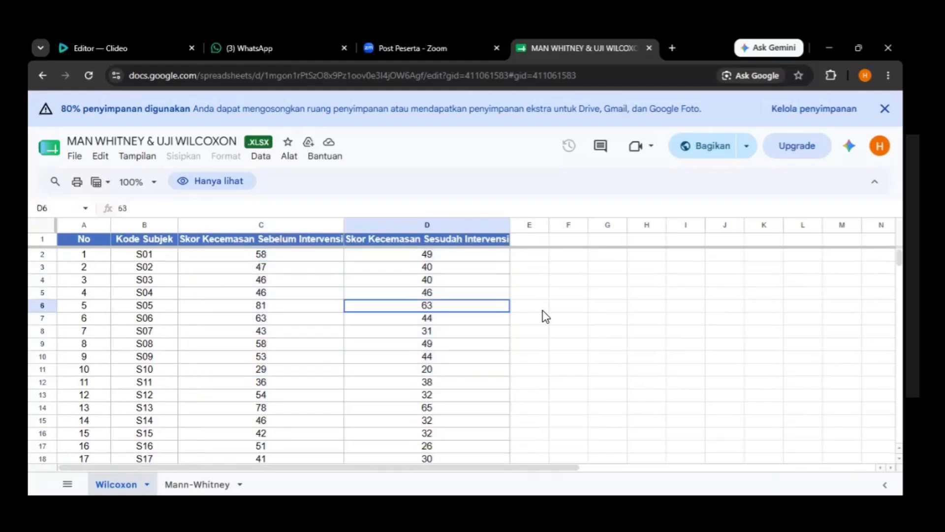
- Copy the before and after anxiety scores of all subjects, range C2:D31, from the Wilcoxon sheet
left_click_drag(261, 255, 453, 395)
key("ctrl+shift+Down")
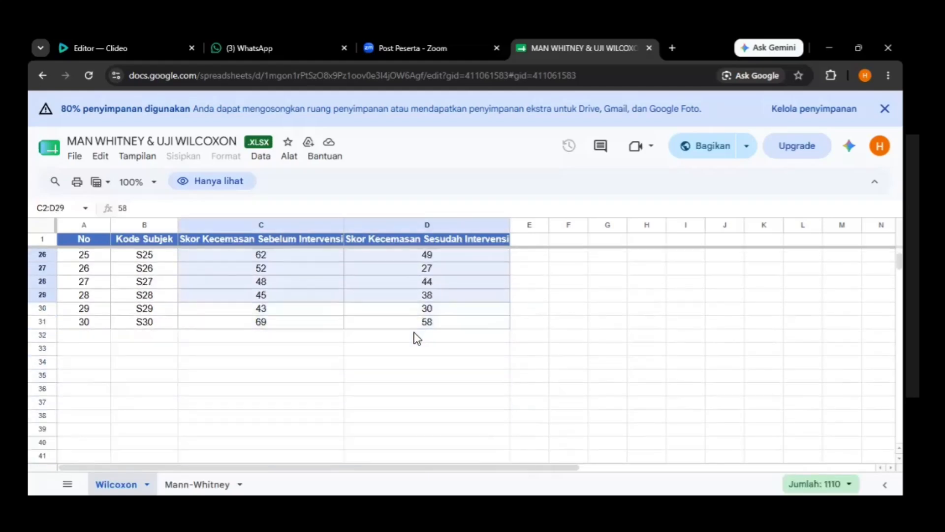
scroll(417, 284, "up", 5)
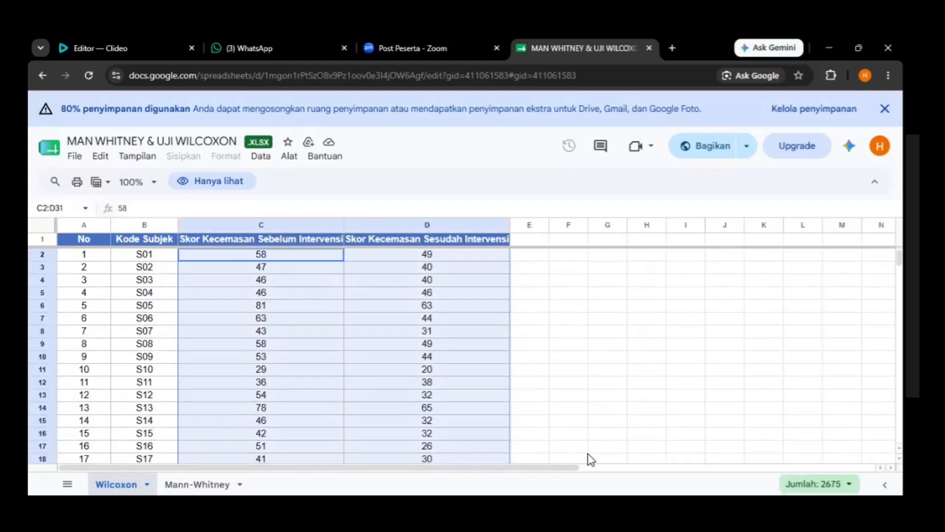
key("ctrl+c")
left_click(530, 305)
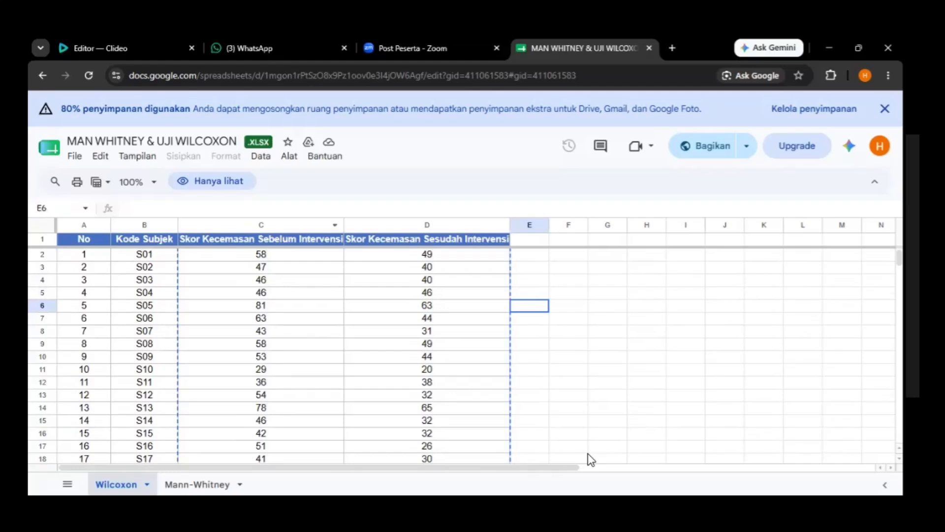
- Switch to jamovi, paste the copied before and after anxiety scores into columns A and B, and check the rows down to 30
scroll(591, 459, "down", 7)
scroll(590, 459, "up", 7)
key("alt+Tab")
key("ctrl+v")
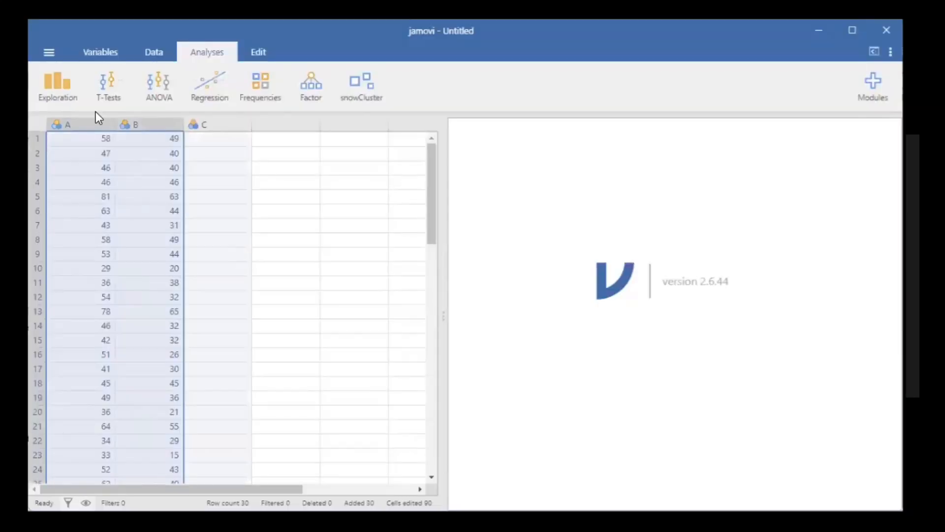
scroll(148, 207, "down", 8)
scroll(209, 219, "up", 2)
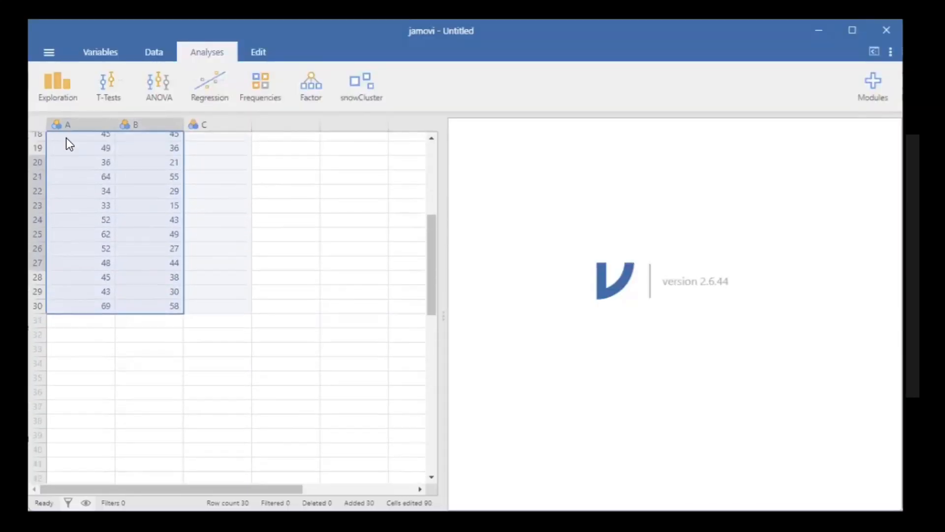
scroll(66, 137, "up", 1)
left_click(37, 364)
scroll(363, 148, "up", 5)
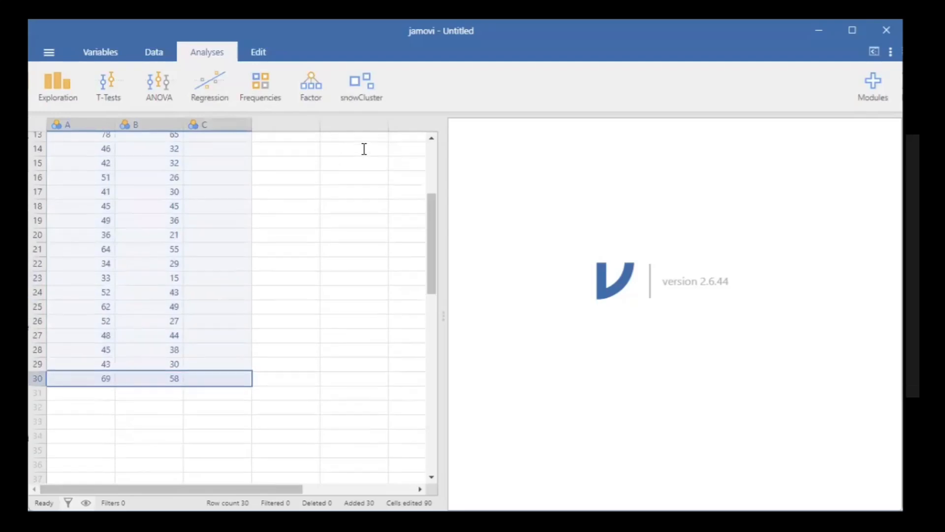
scroll(363, 148, "down", 5)
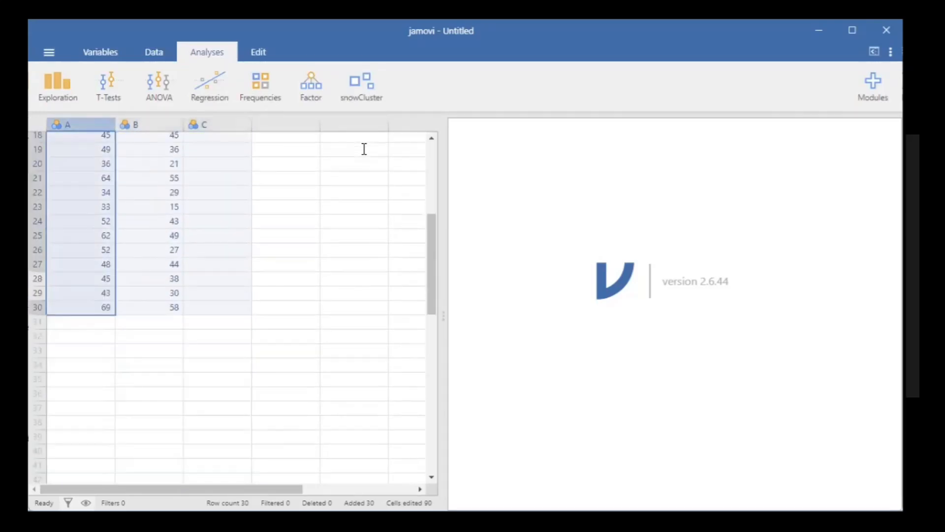
- Rename variable A as "Skor Kecemasan Sebelum Intervensi"
scroll(362, 148, "up", 5)
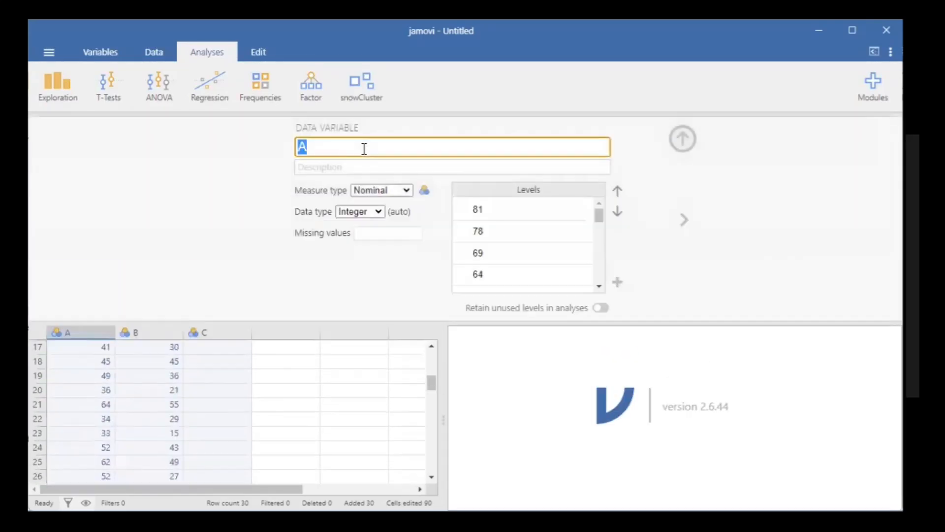
type("Skor Kecemasan ")
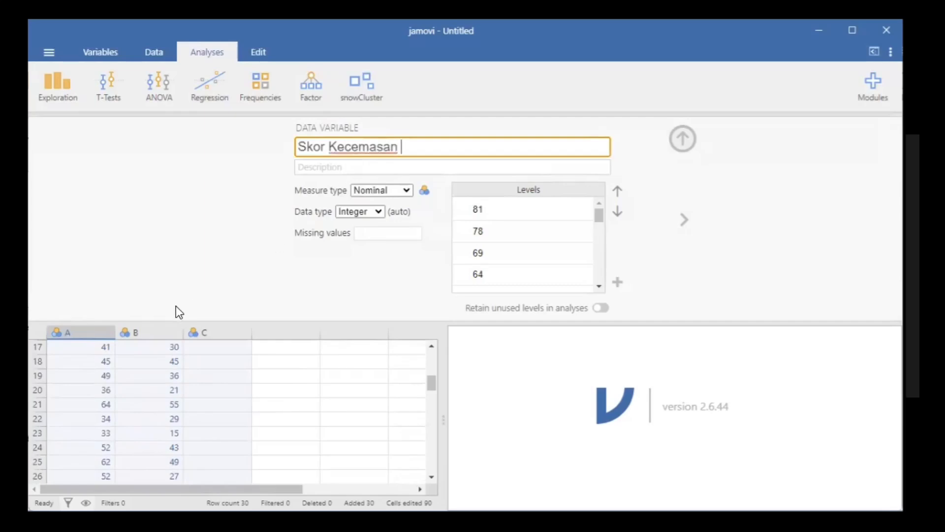
type("Sebelum")
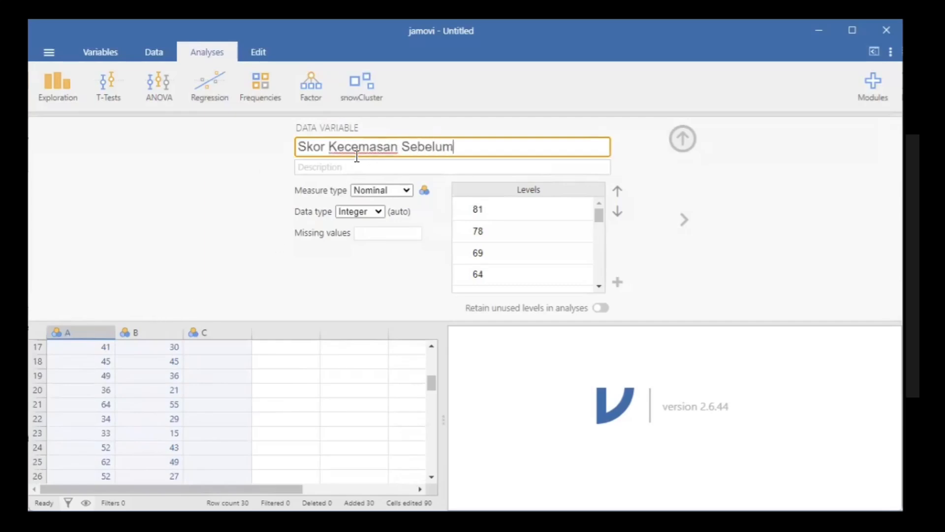
type(" Intervensi")
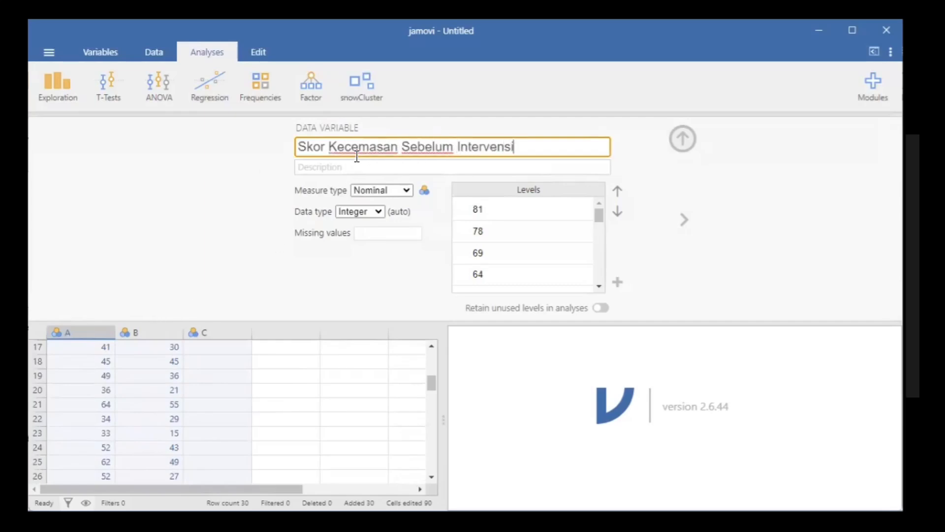
key("Return")
- Rename variable B as "Skor Kecemasan Setelah Intervensi"
key("Right")
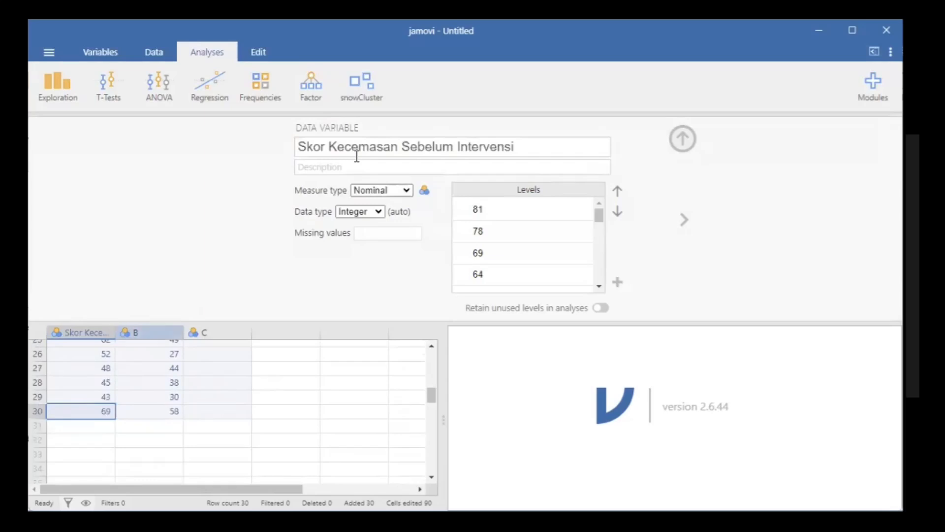
left_click(357, 156)
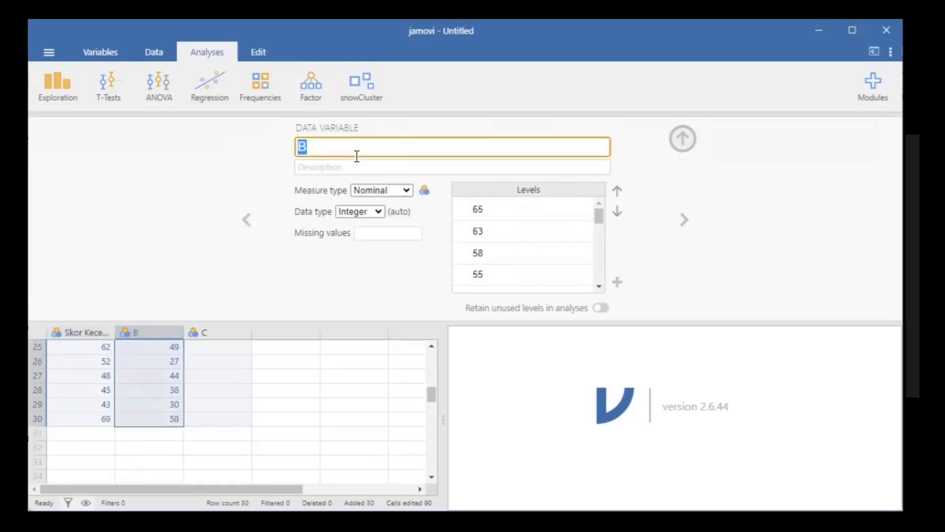
type("Skor Kecemasan")
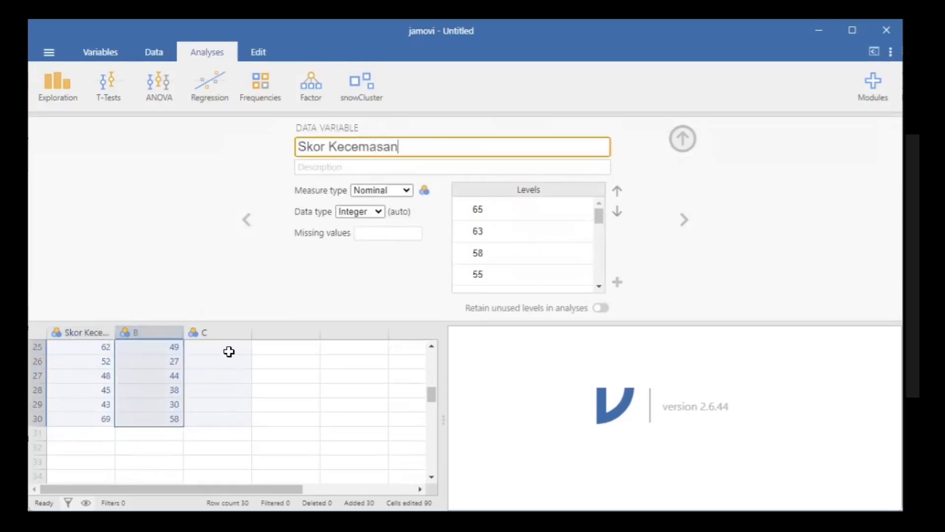
type(" Setelah Intervensi")
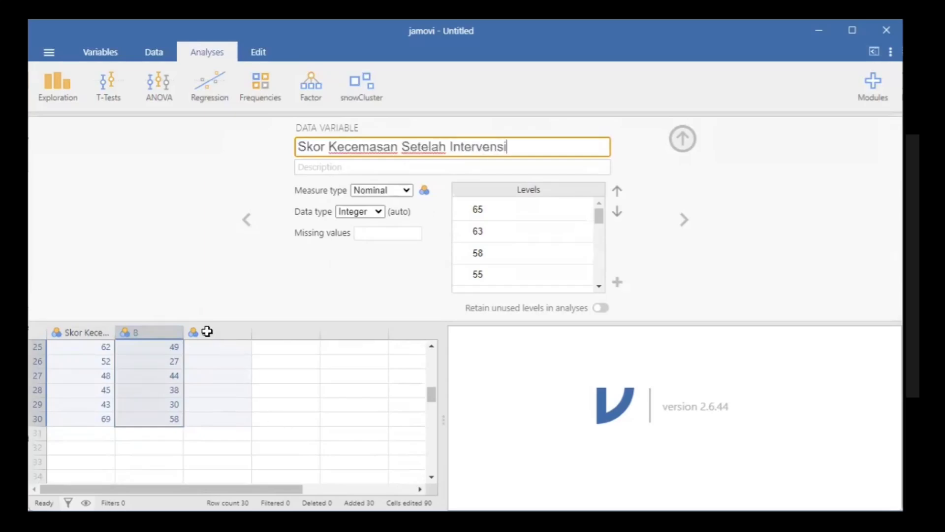
key("Return")
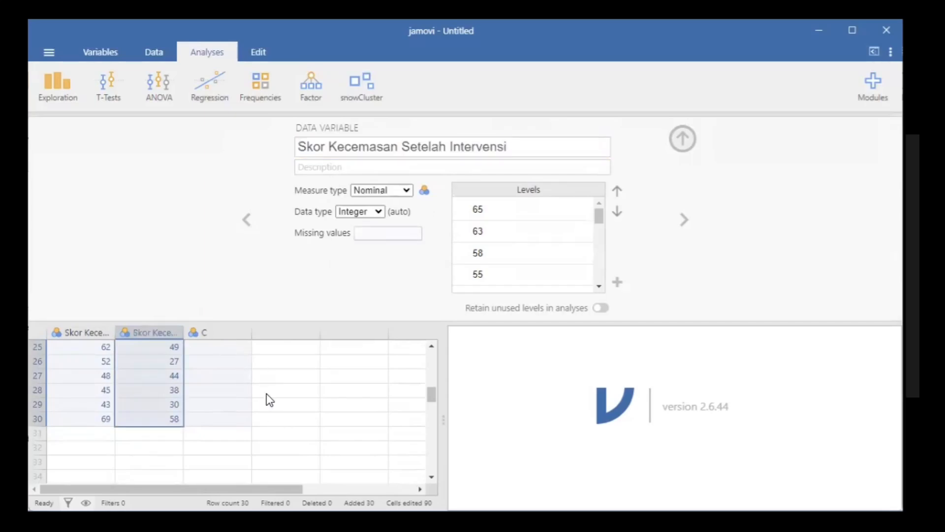
- Delete the empty variable C from the data sheet
scroll(266, 416, "up", 8)
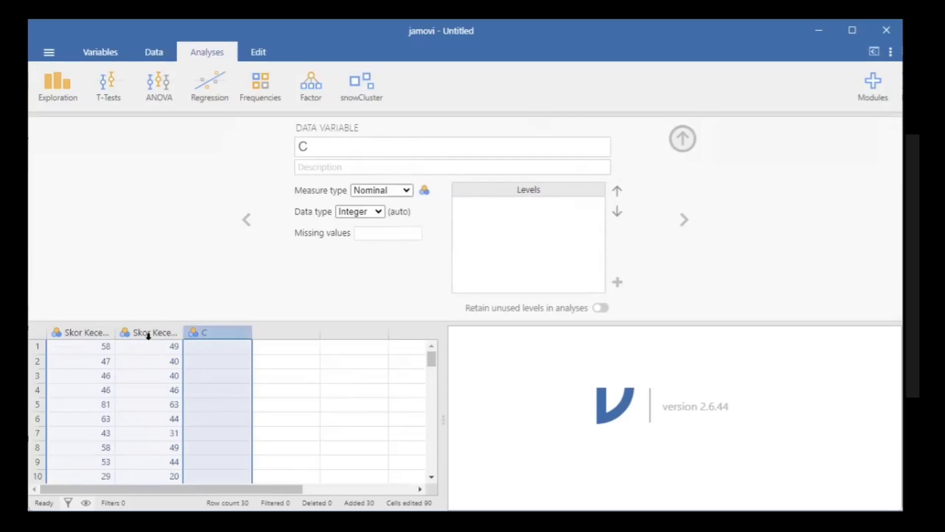
right_click(210, 333)
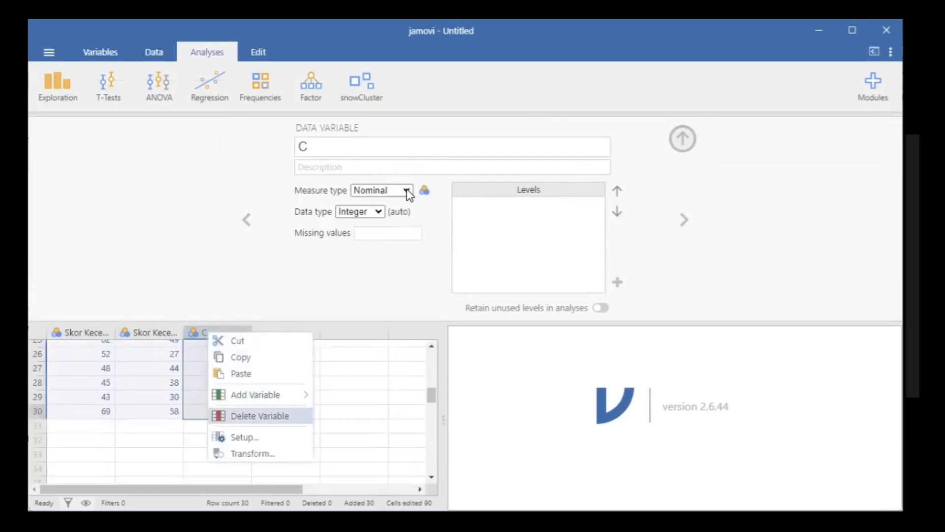
left_click(260, 416)
key("Return")
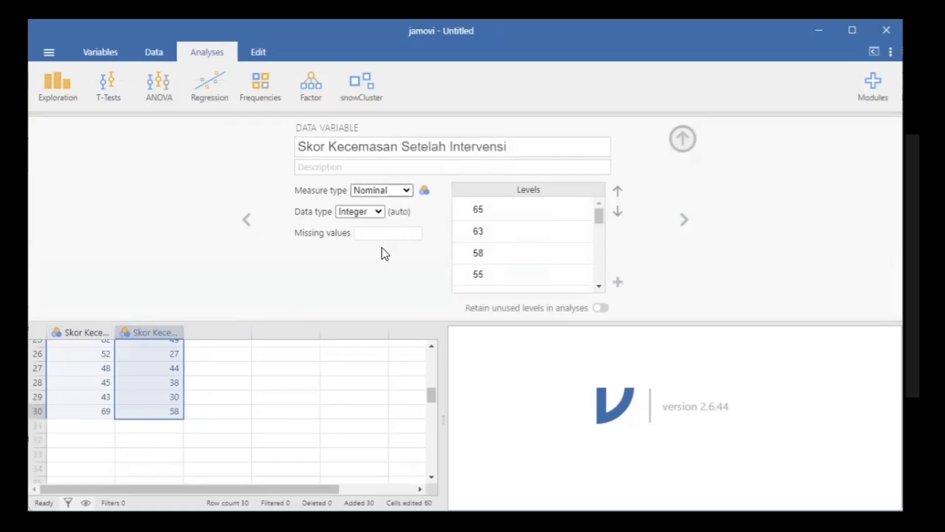
- Set the measure type of both the after and before intervention anxiety score variables to Continuous
left_click(389, 190)
left_click(392, 241)
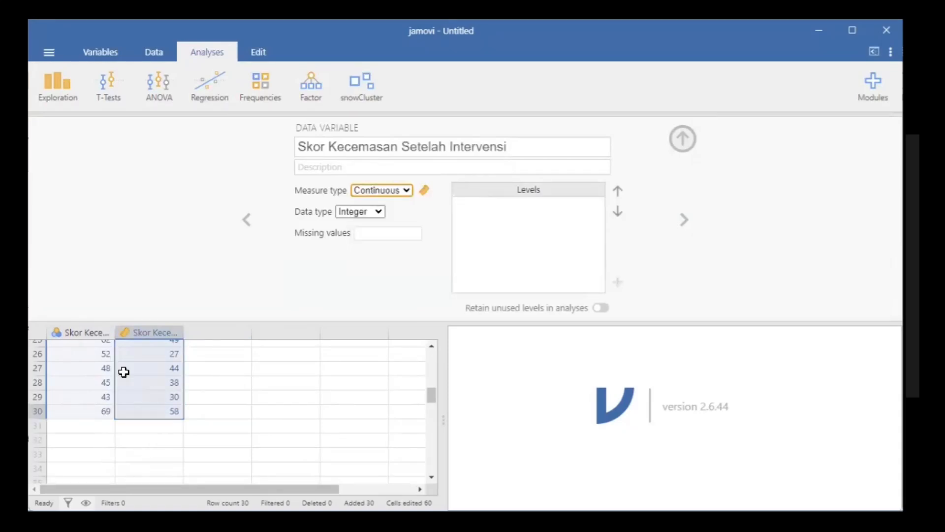
scroll(242, 375, "up", 8)
left_click(88, 334)
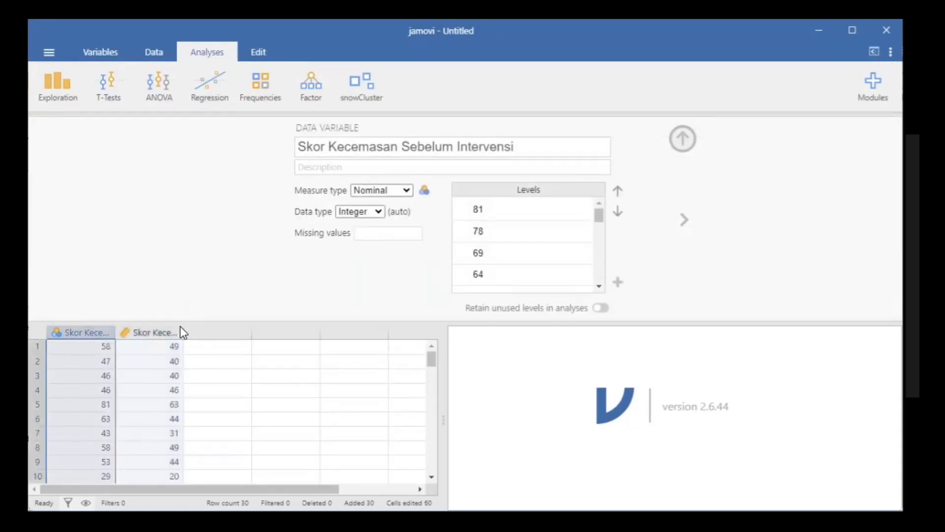
left_click(382, 191)
key("Down")
key("Down")
key("Return")
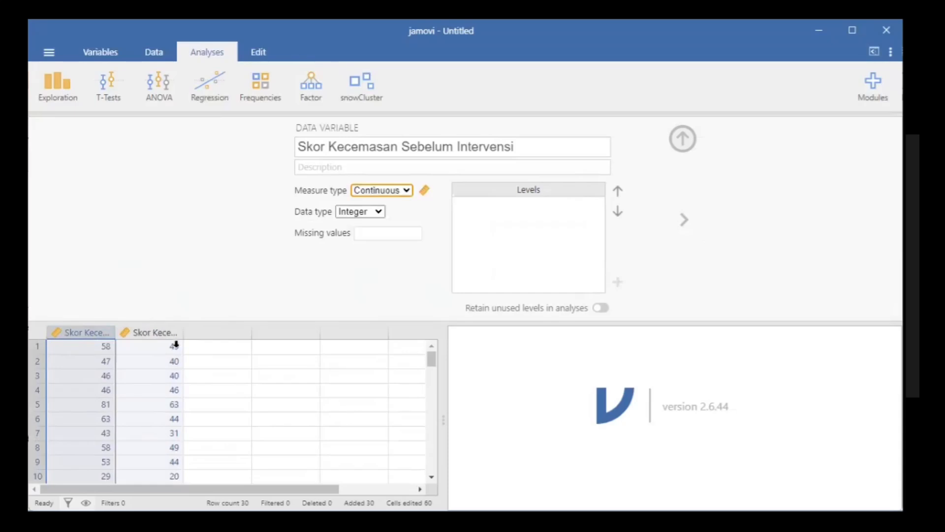
left_click(220, 363)
key("Left")
key("Left")
key("Right")
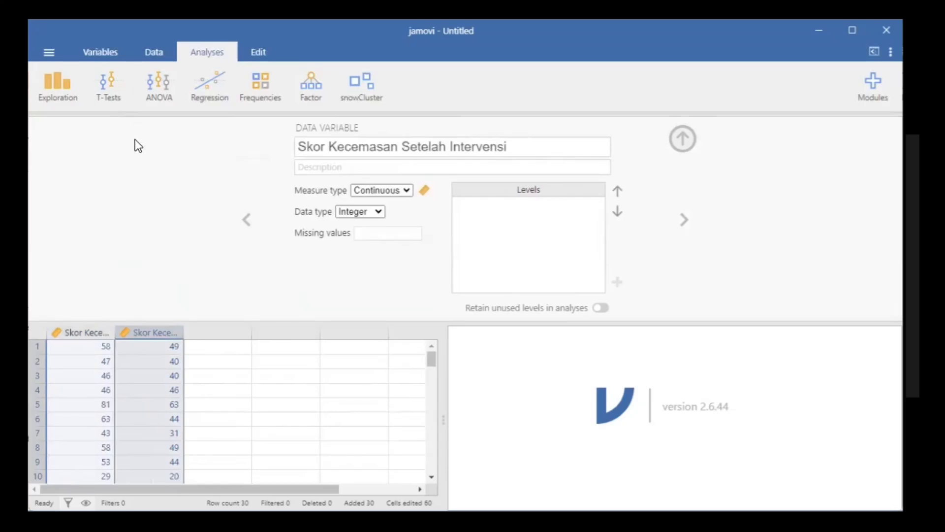
- Start a Paired Samples T-Test with Skor Kecemasan Sebelum Intervensi and Skor Kecemasan Setelah Intervensi as the paired variables
left_click(108, 83)
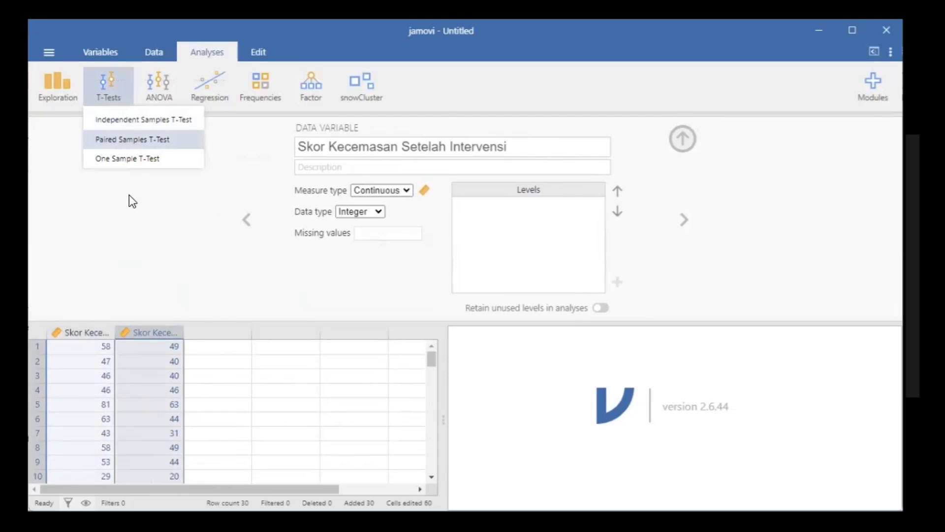
left_click(157, 140)
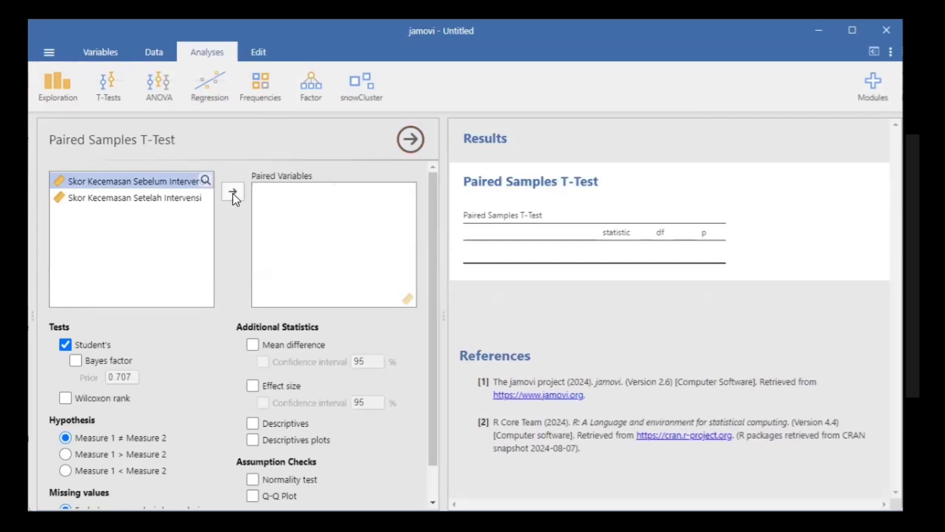
left_click(182, 201)
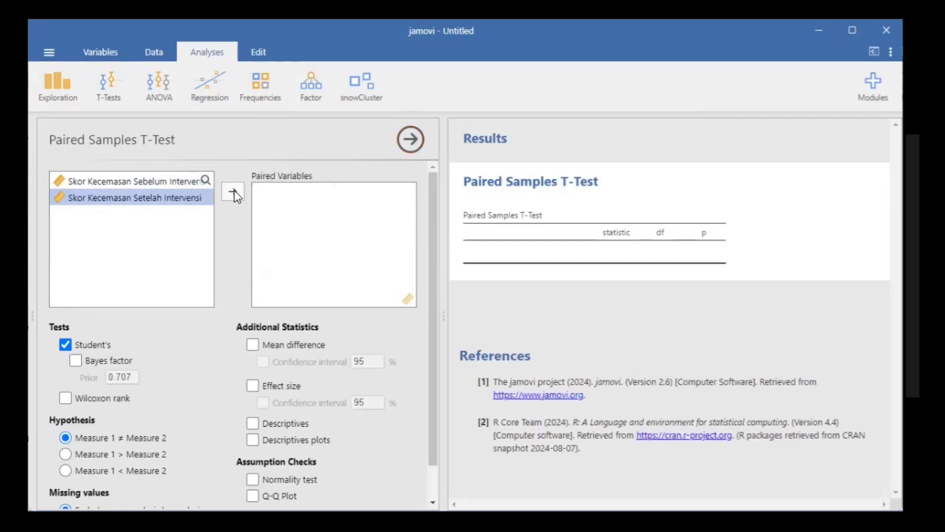
left_click(315, 195)
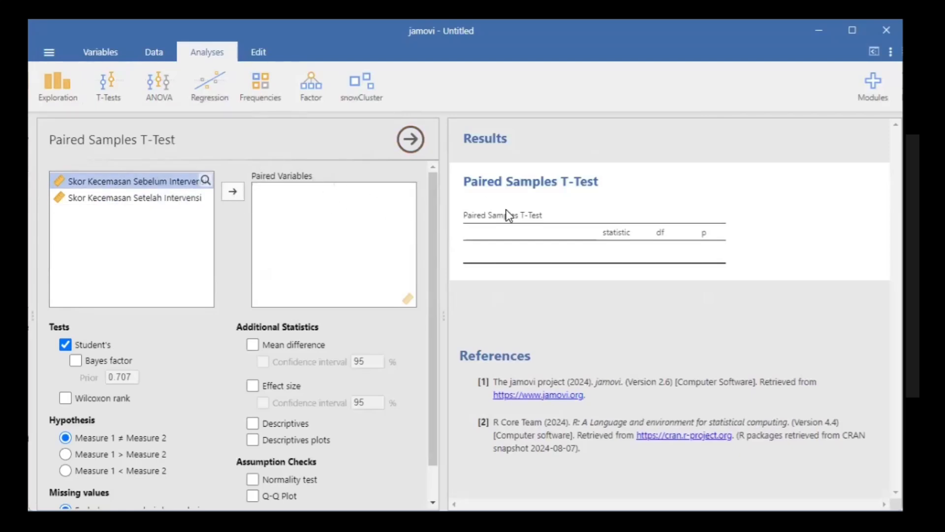
left_click(232, 192)
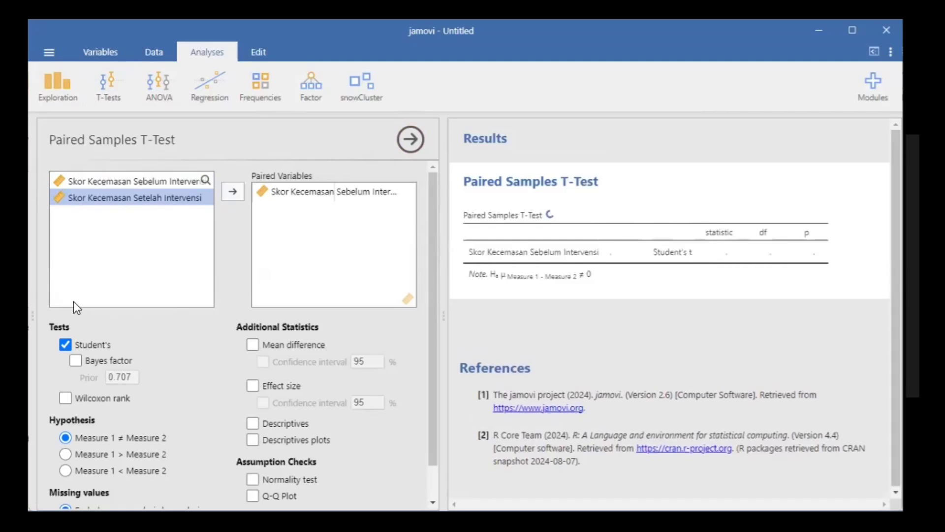
left_click(232, 191)
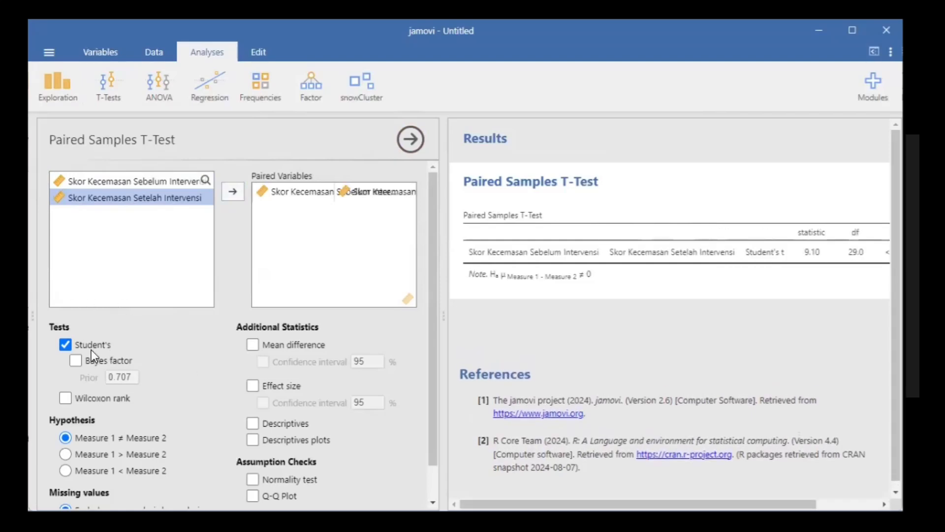
- Enable the Wilcoxon rank test and turn off the Student's test for the paired analysis
scroll(91, 349, "down", 1)
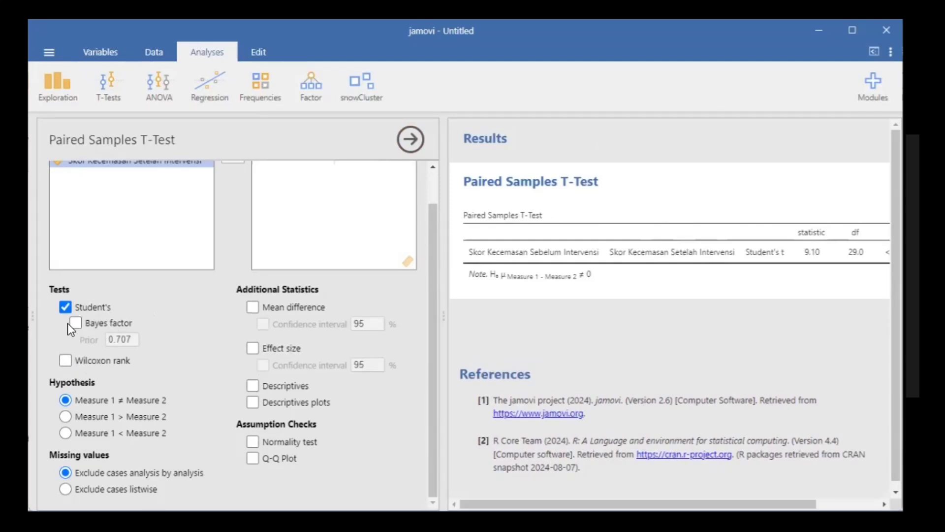
left_click(65, 360)
scroll(87, 294, "up", 1)
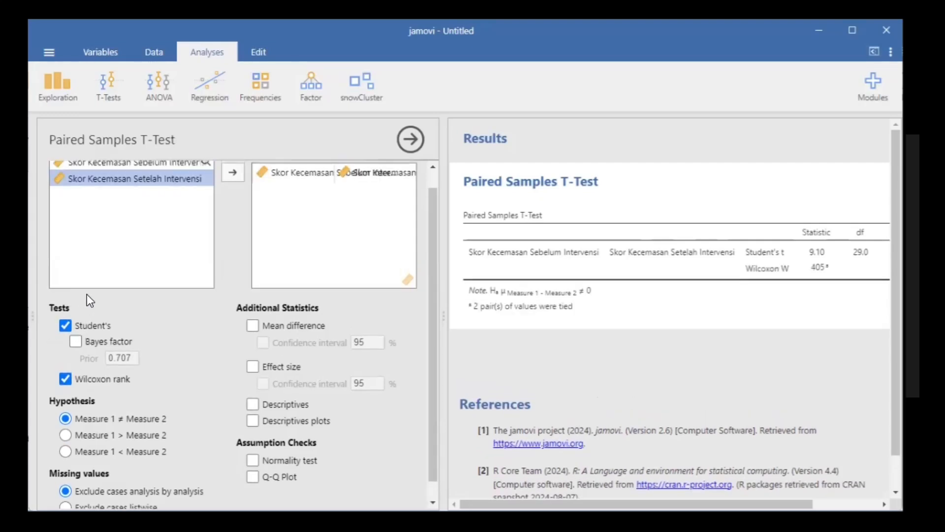
left_click(65, 326)
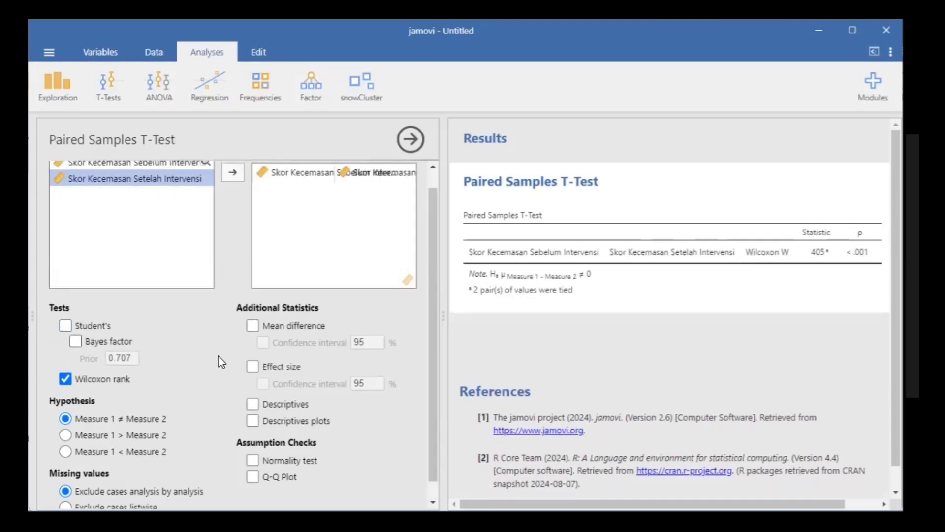
- Add Descriptives and Effect size to the Wilcoxon analysis and widen the results area beside the data sheet to show the full tables
scroll(204, 414, "down", 1)
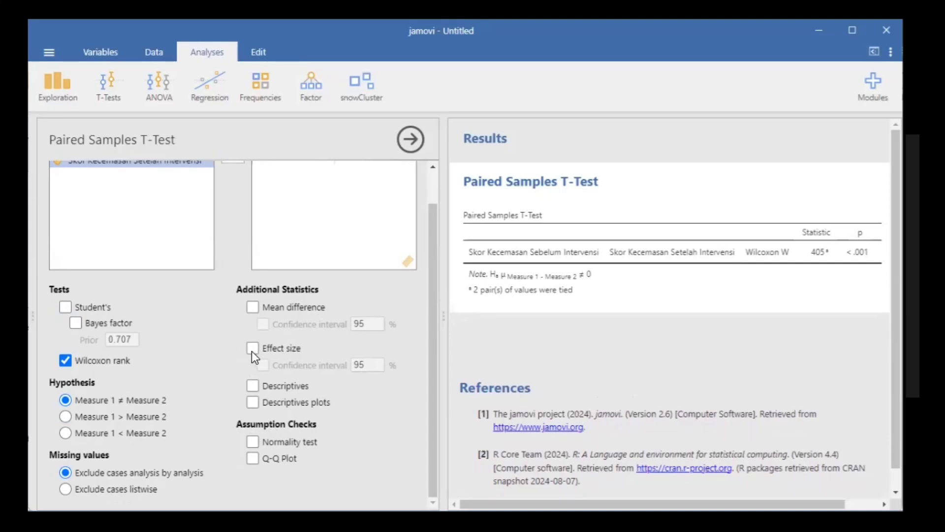
scroll(252, 351, "up", 1)
scroll(365, 295, "down", 1)
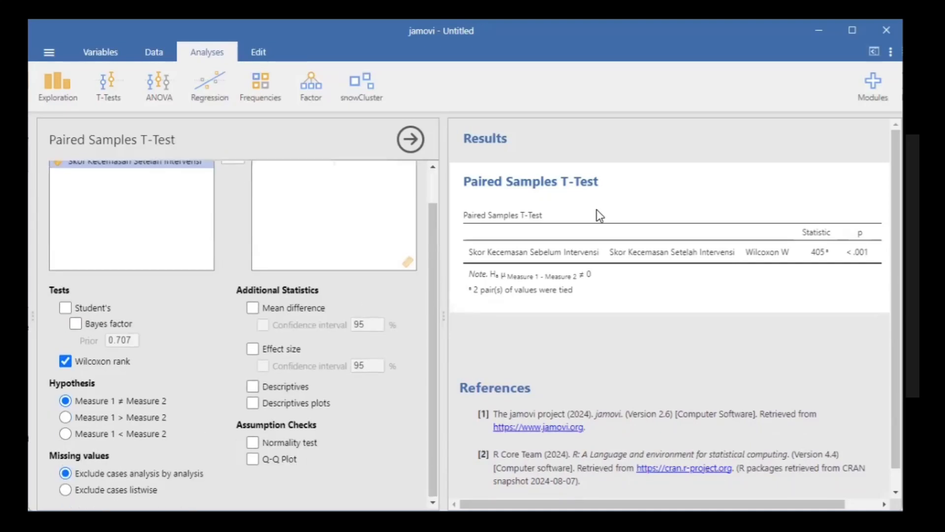
key("space")
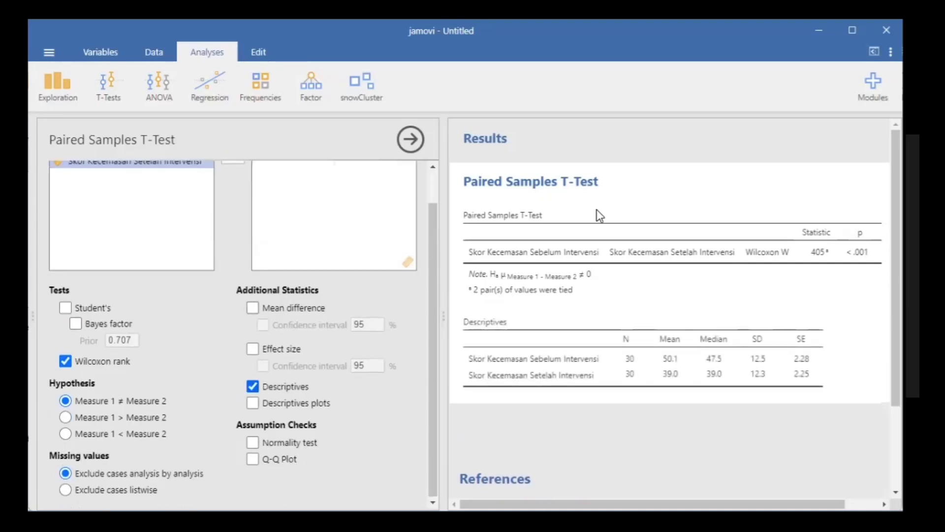
left_click(253, 349)
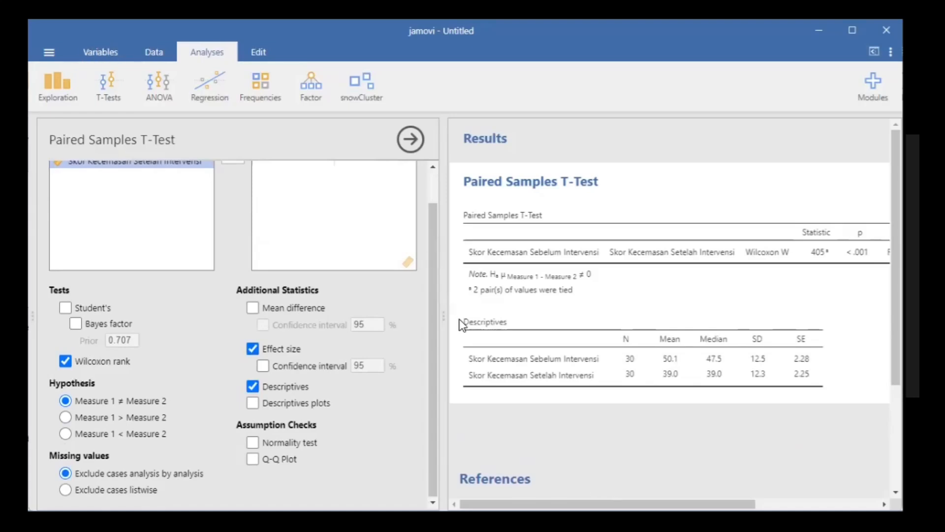
left_click_drag(441, 315, 101, 298)
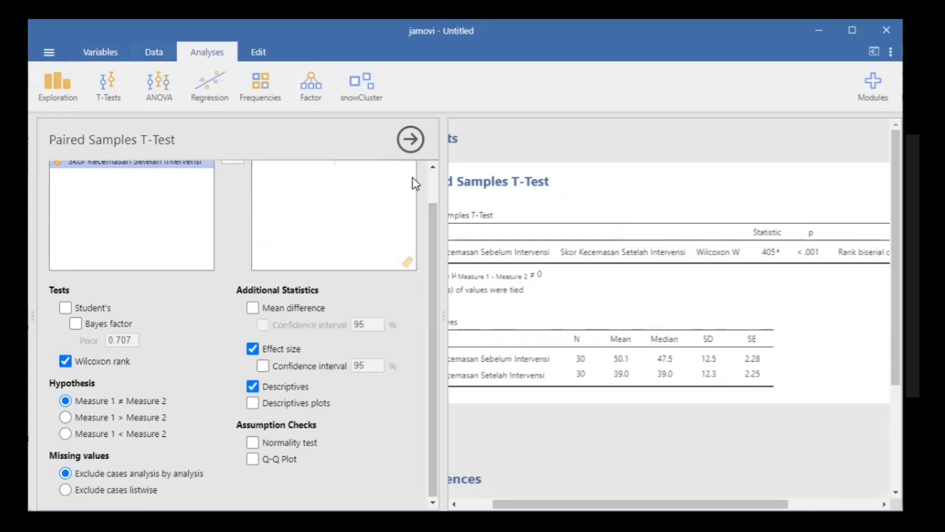
left_click(154, 52)
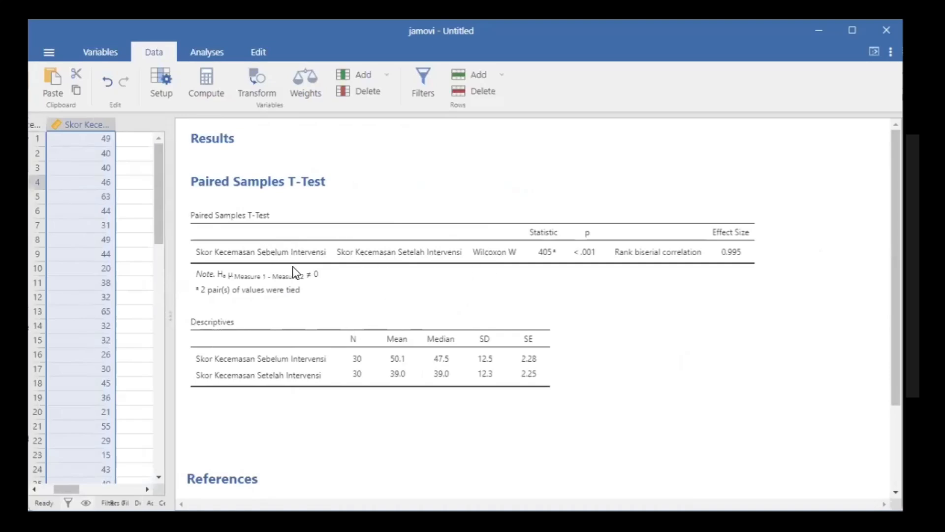
- Examine the Wilcoxon signed-rank results for the paired anxiety scores: statistic, p-value, effect size, tied-pairs note and the Descriptives table
scroll(492, 243, "down", 1)
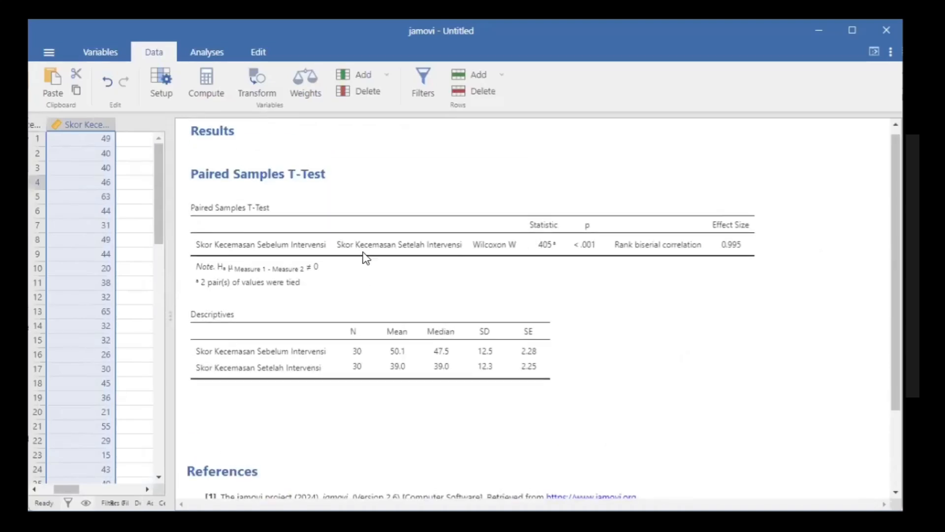
scroll(473, 258, "up", 1)
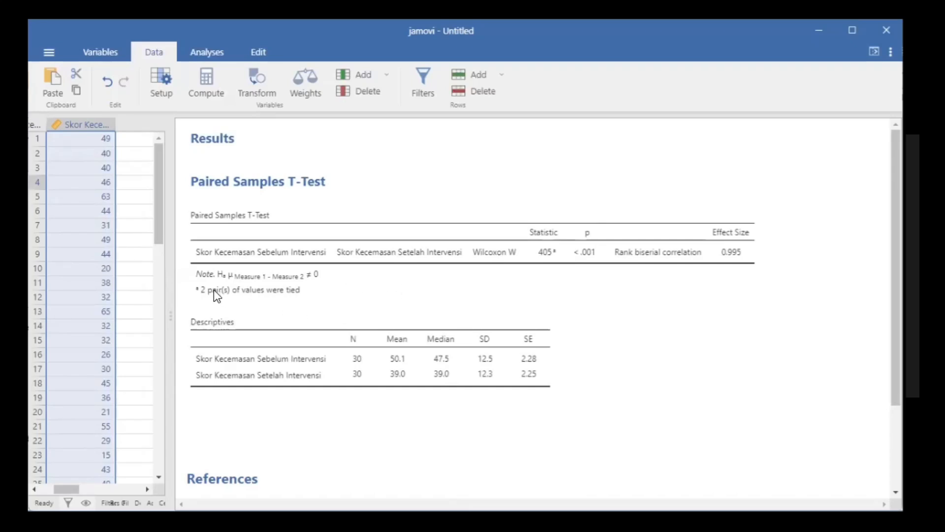
scroll(367, 291, "down", 3)
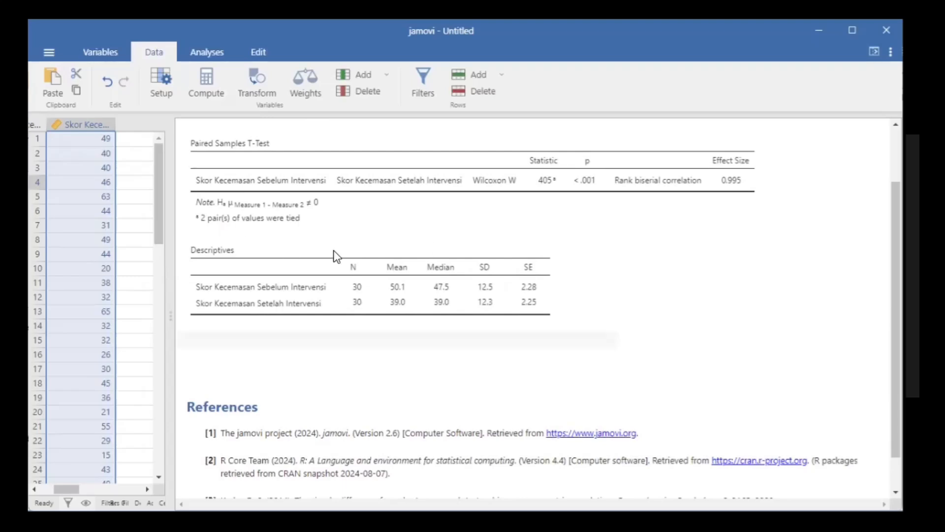
scroll(315, 244, "up", 1)
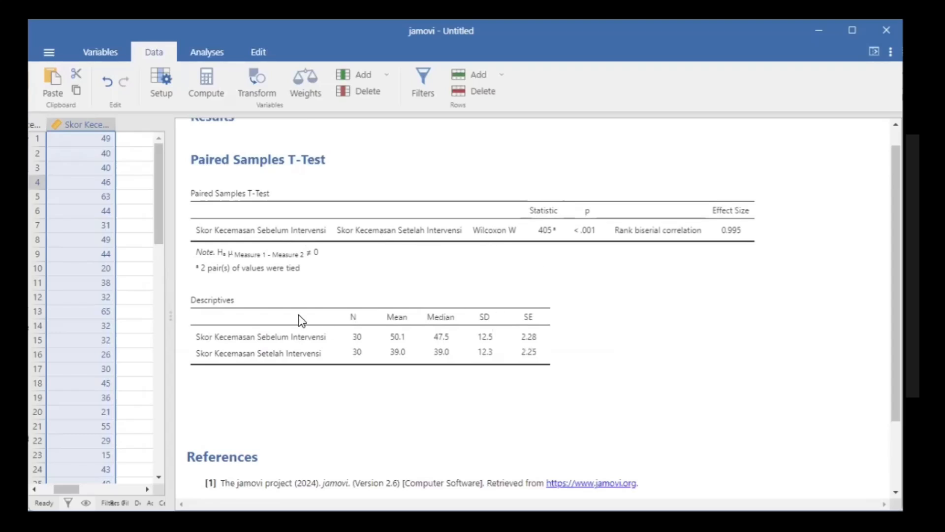
scroll(293, 312, "down", 2)
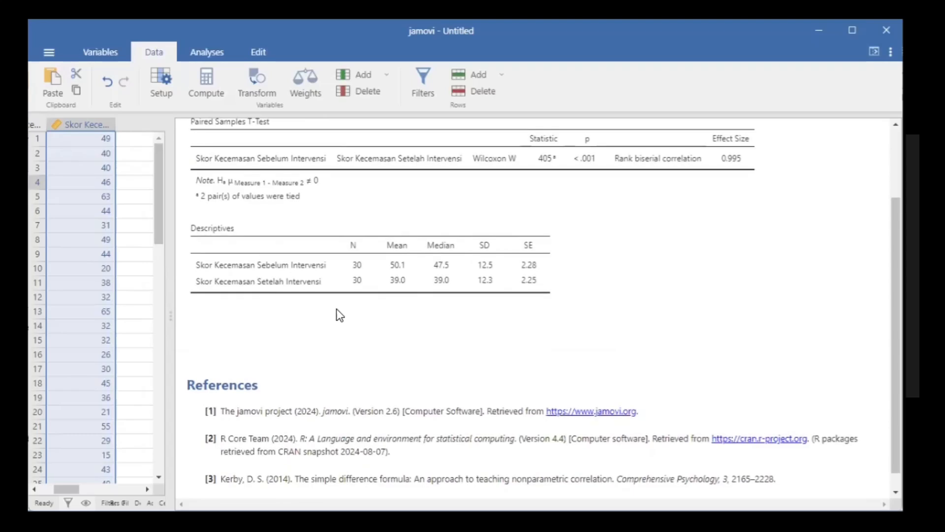
scroll(340, 315, "up", 1)
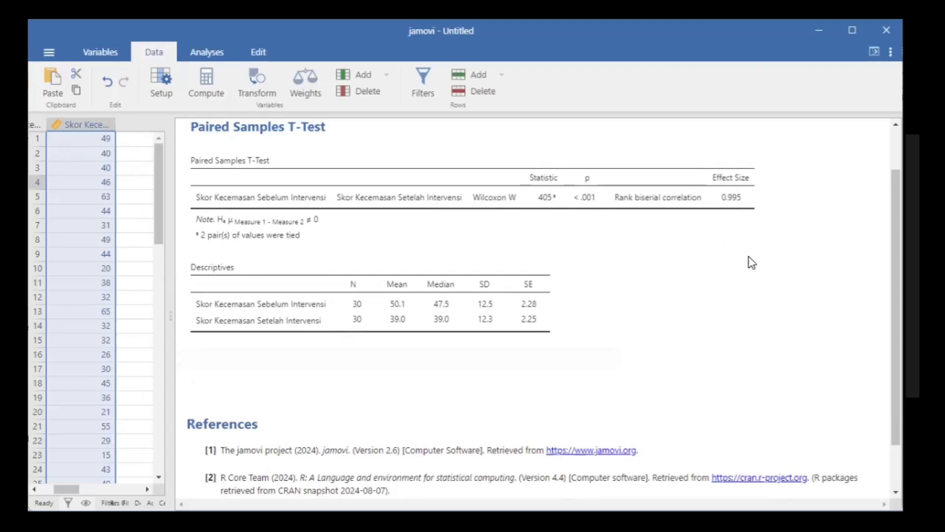
scroll(738, 260, "up", 1)
scroll(696, 194, "up", 1)
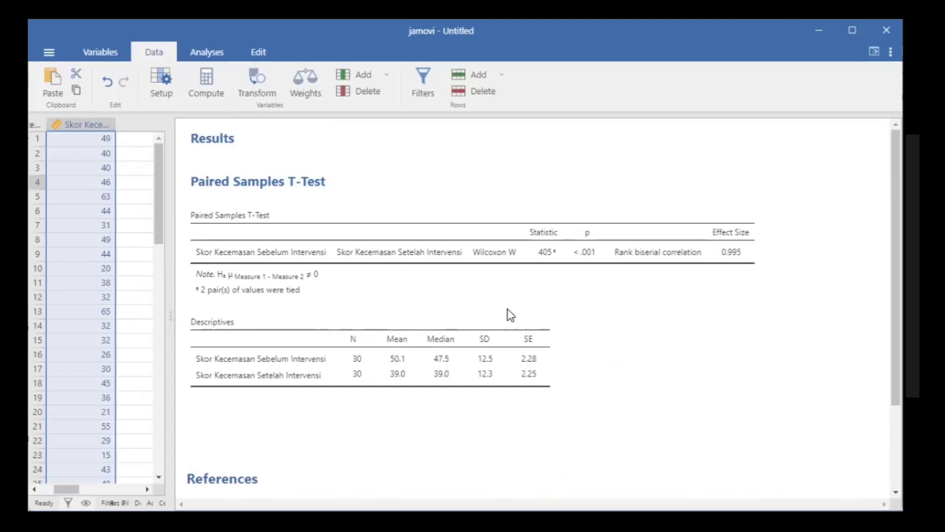
scroll(391, 294, "down", 3)
scroll(391, 294, "up", 3)
scroll(405, 335, "down", 1)
scroll(406, 334, "down", 1)
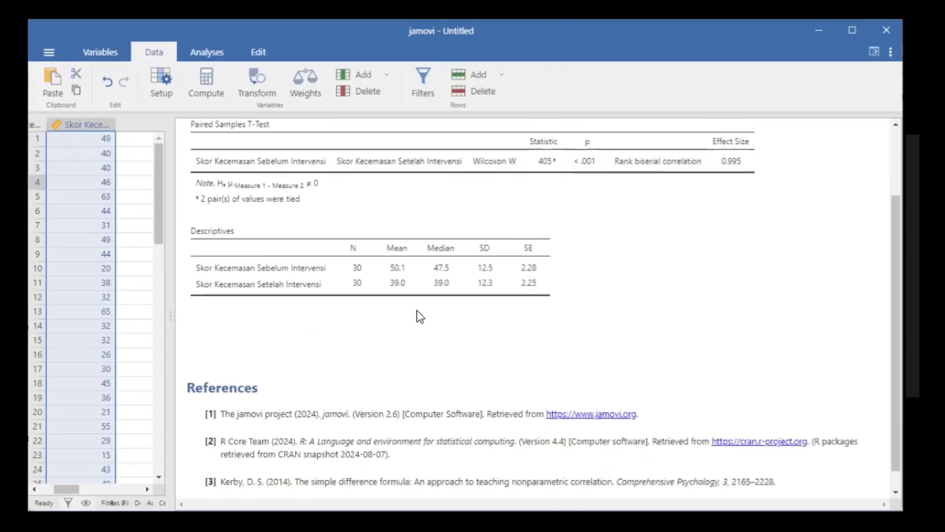
scroll(274, 291, "up", 1)
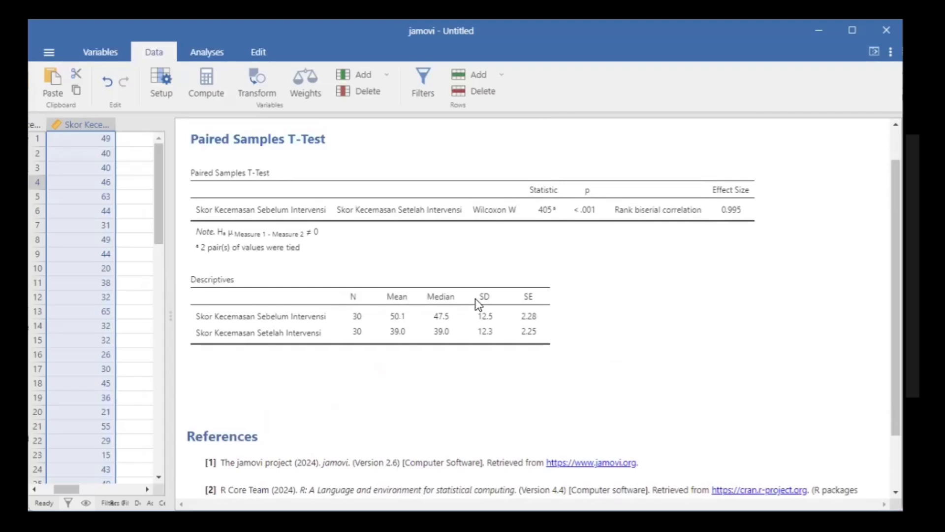
scroll(515, 320, "down", 2)
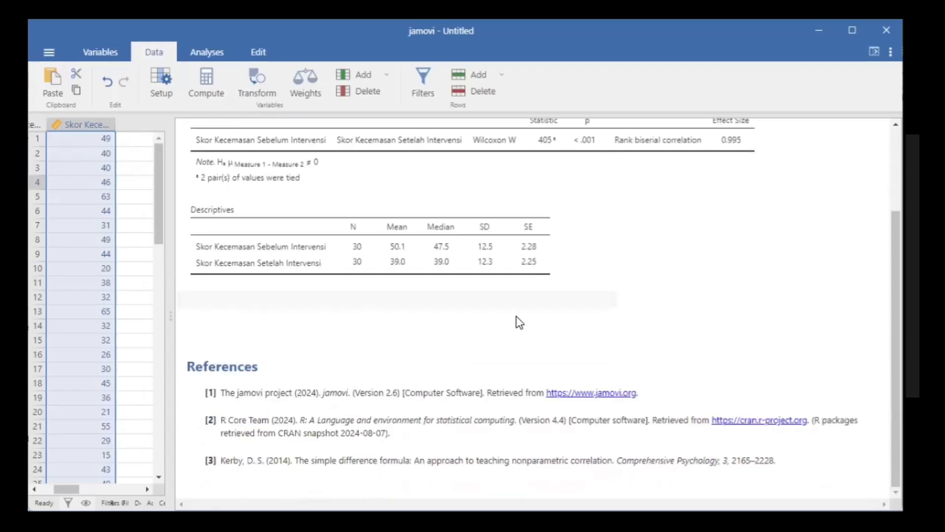
scroll(538, 321, "up", 3)
scroll(570, 339, "down", 2)
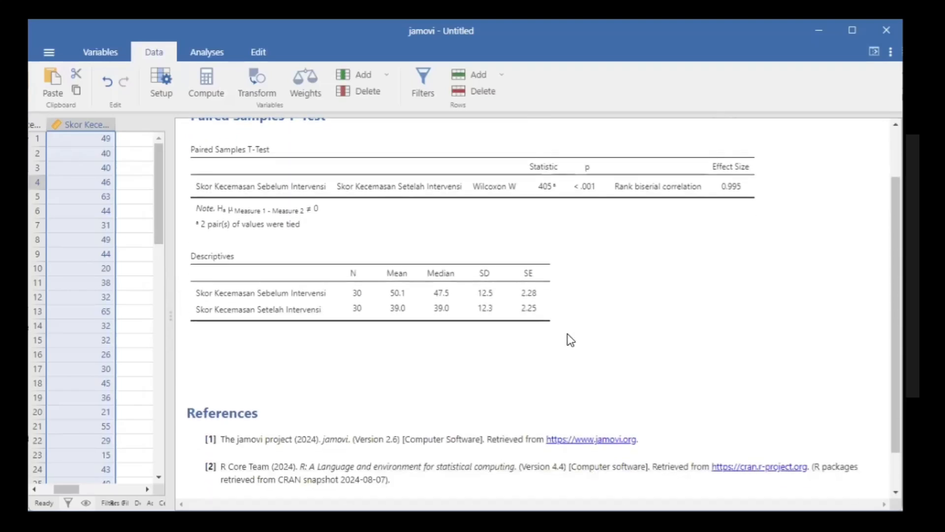
scroll(571, 340, "up", 2)
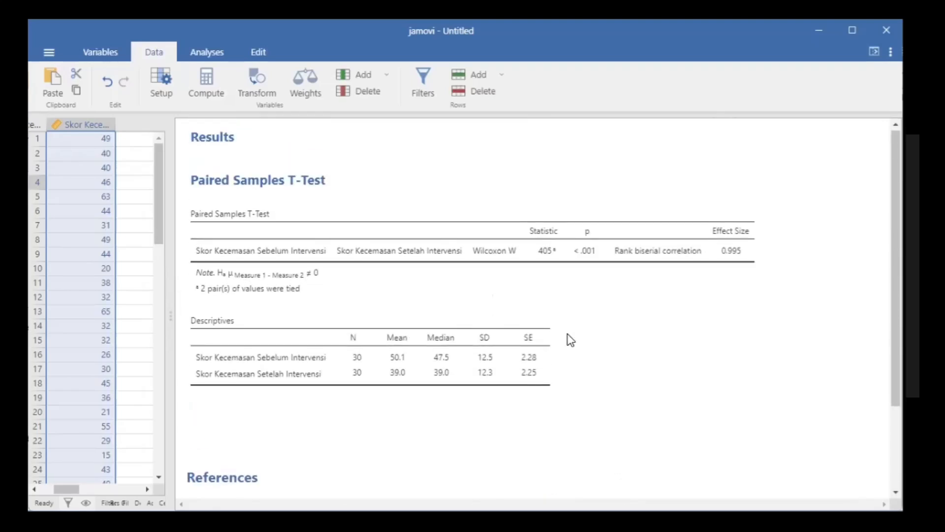